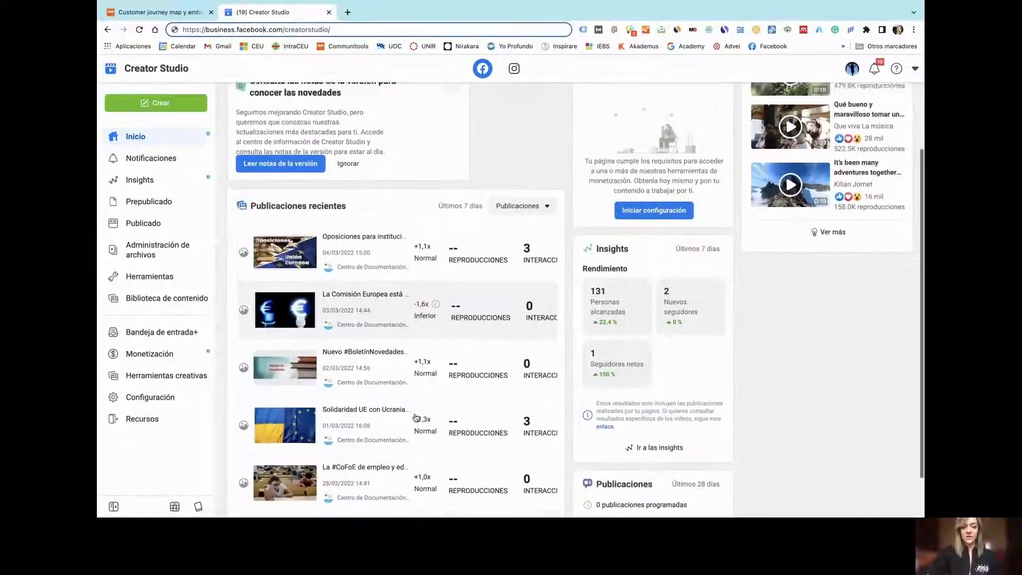
Step: View the Instagram publications library, and return to the Facebook home view
scroll(545, 282, "up", 4)
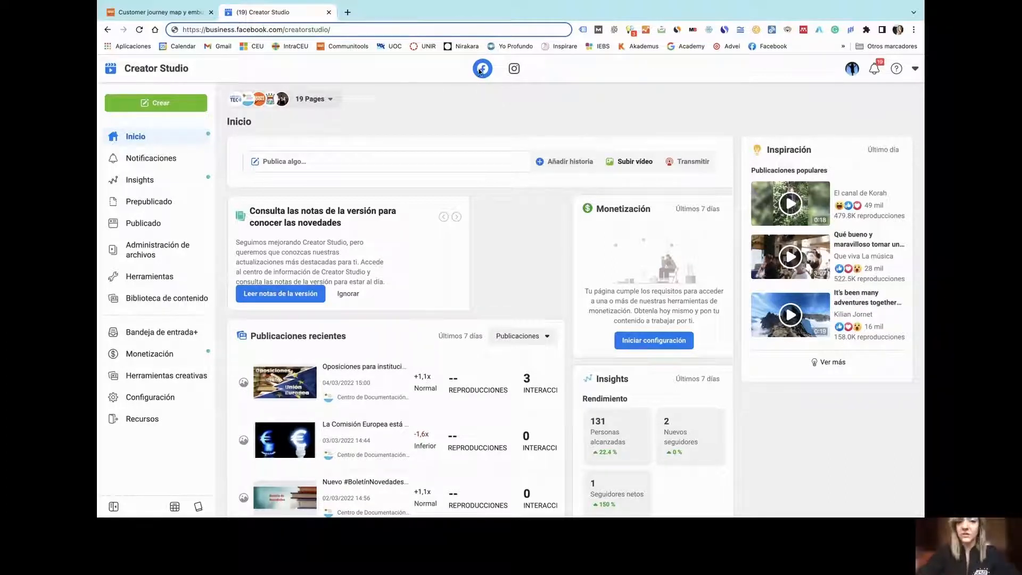
left_click(517, 69)
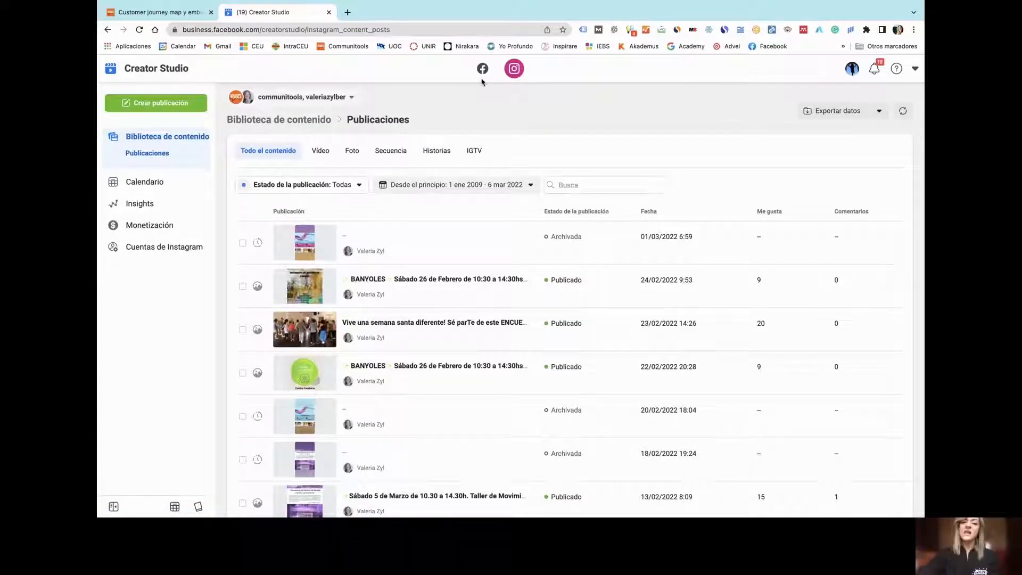
left_click(482, 70)
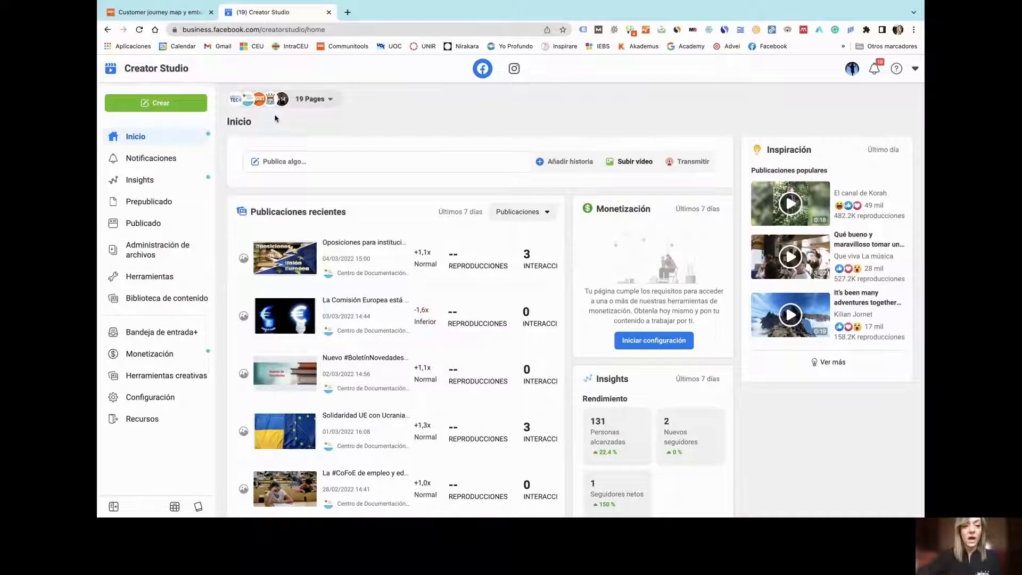
Step: Limit the displayed Facebook pages to Communitools only by deselecting all pages and selecting that one
left_click(336, 101)
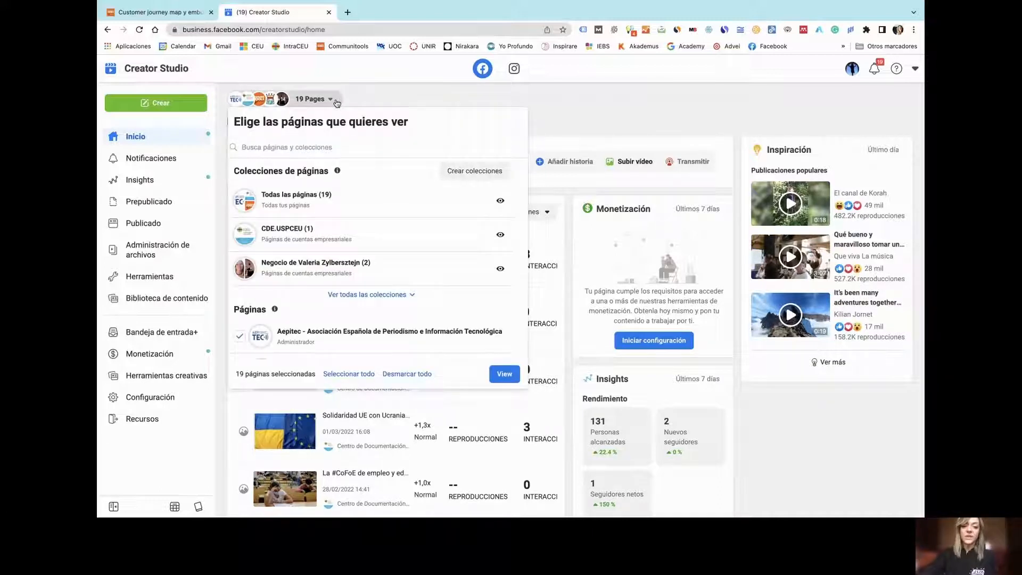
left_click(420, 374)
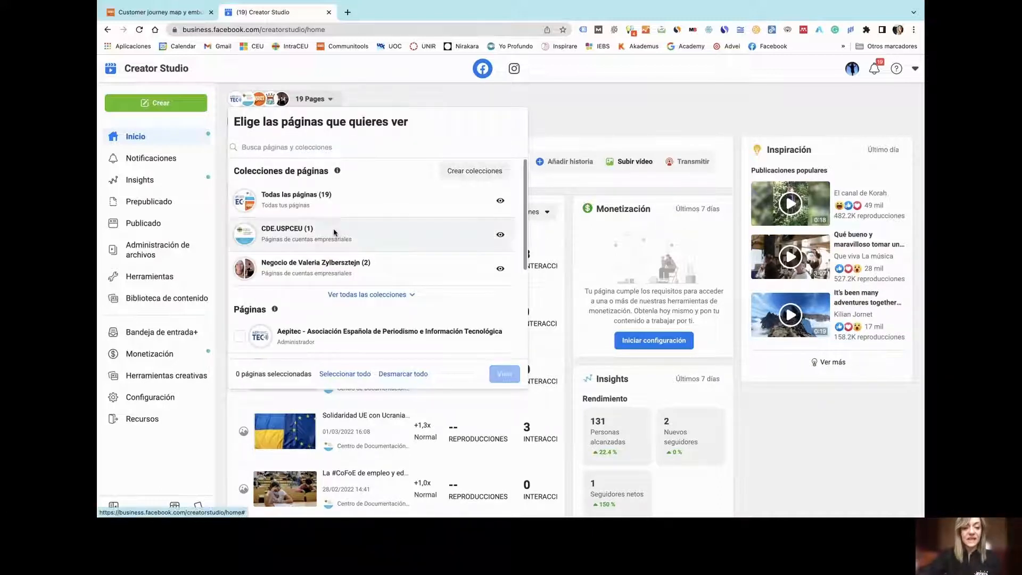
scroll(324, 239, "down", 5)
left_click(313, 247)
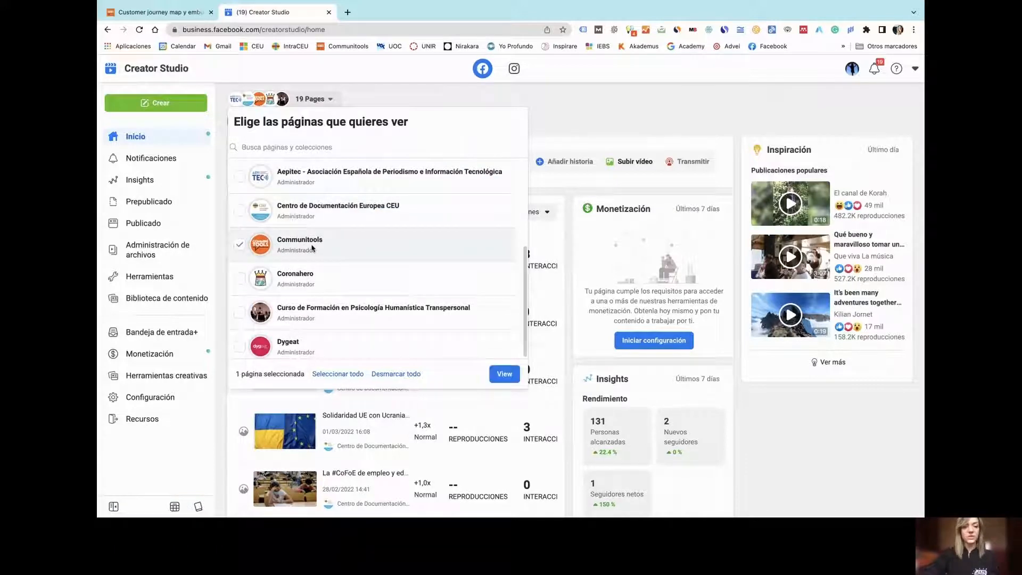
left_click(504, 373)
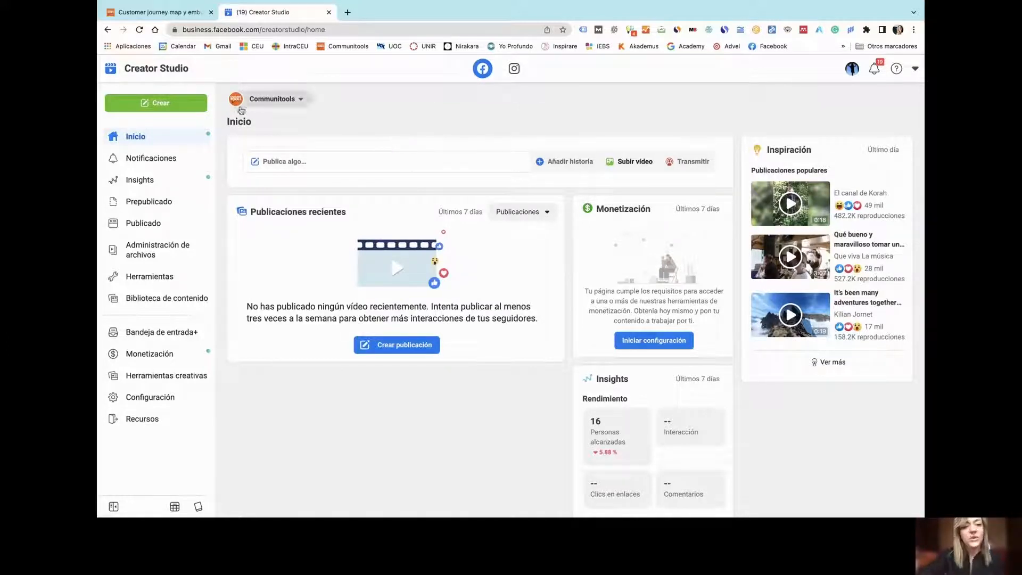
Step: Start a new Facebook post for Communitools and review its form fields and the available preview placements
left_click(170, 103)
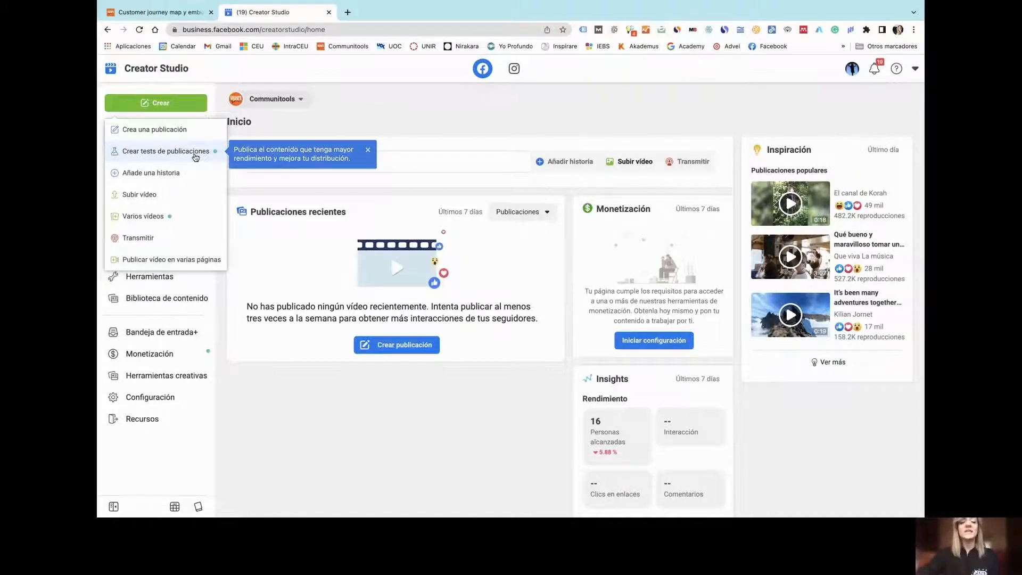
left_click(168, 137)
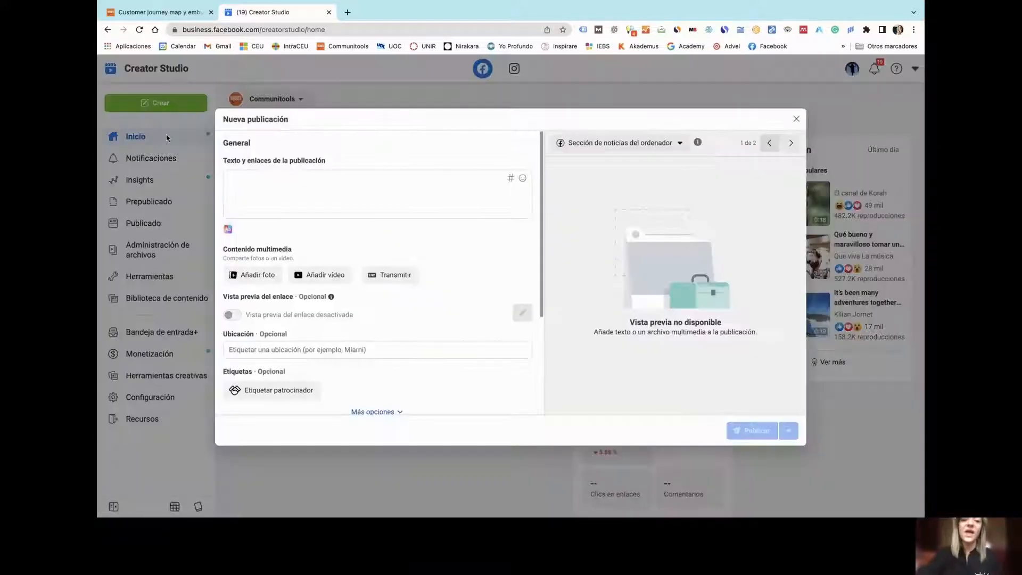
scroll(381, 262, "down", 5)
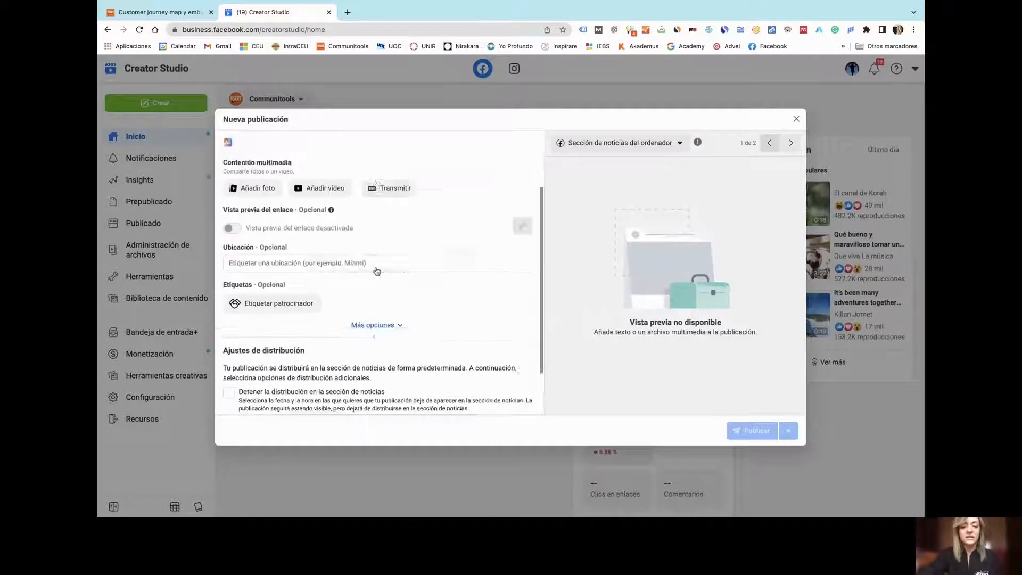
scroll(381, 262, "up", 5)
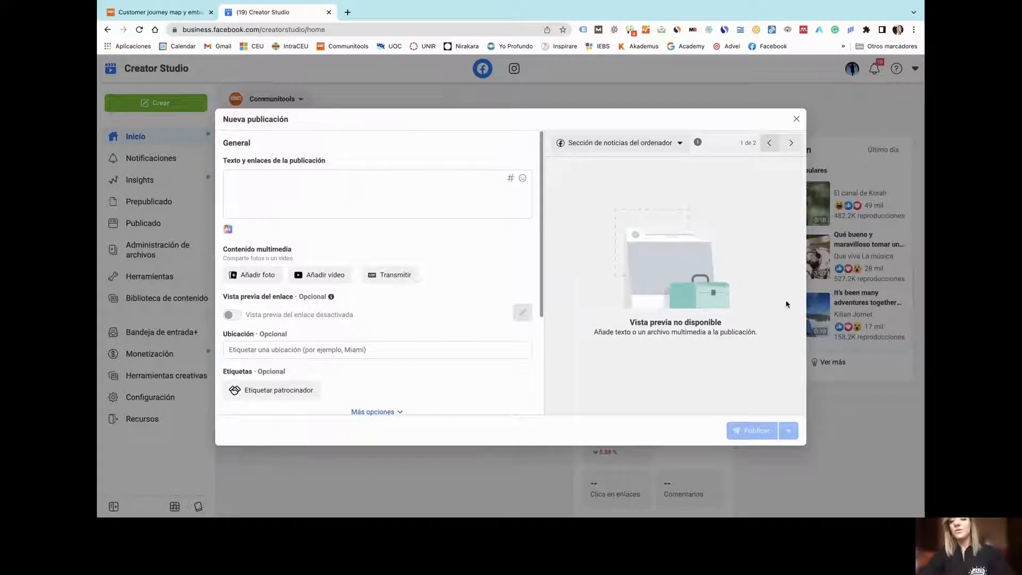
left_click(680, 143)
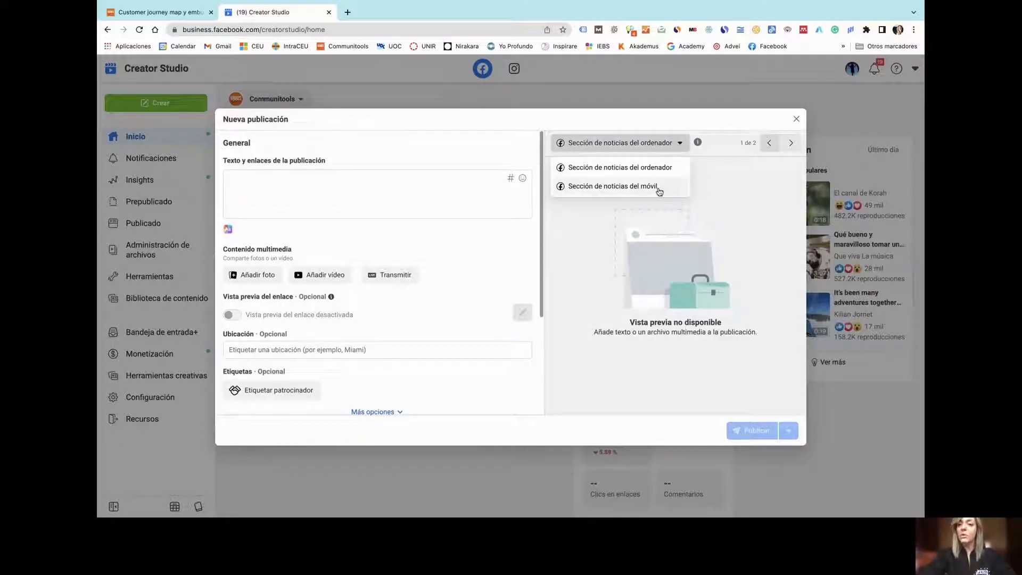
Step: Fill the post text from the Word document: "Diferencias entre marketing 1.0, 2.0 y 3.0" followed by #marketing3 #digitalmarketing #socialmedia #digitalmarketingtips
left_click(456, 182)
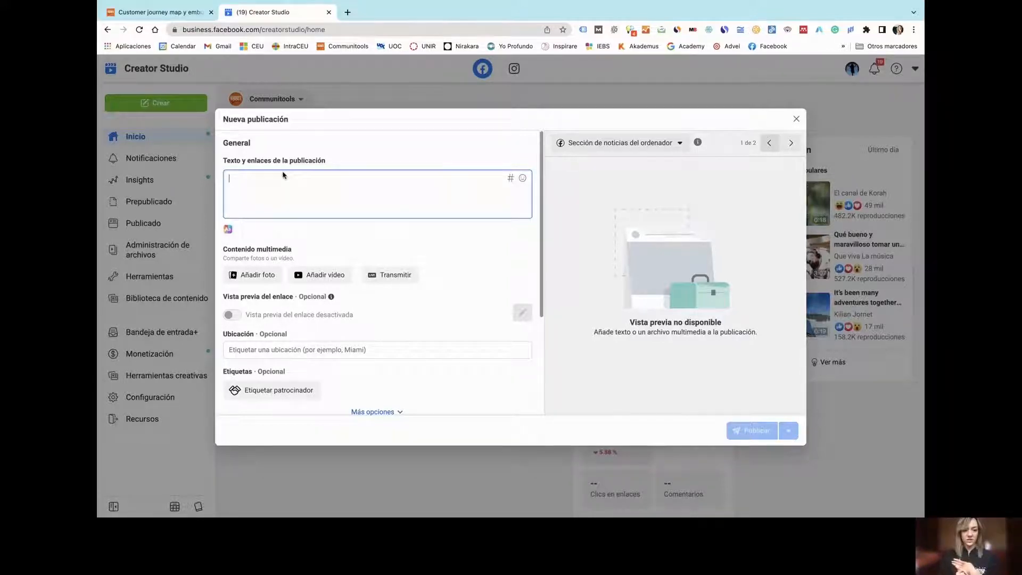
key("ctrl+Left")
key("ctrl+Left")
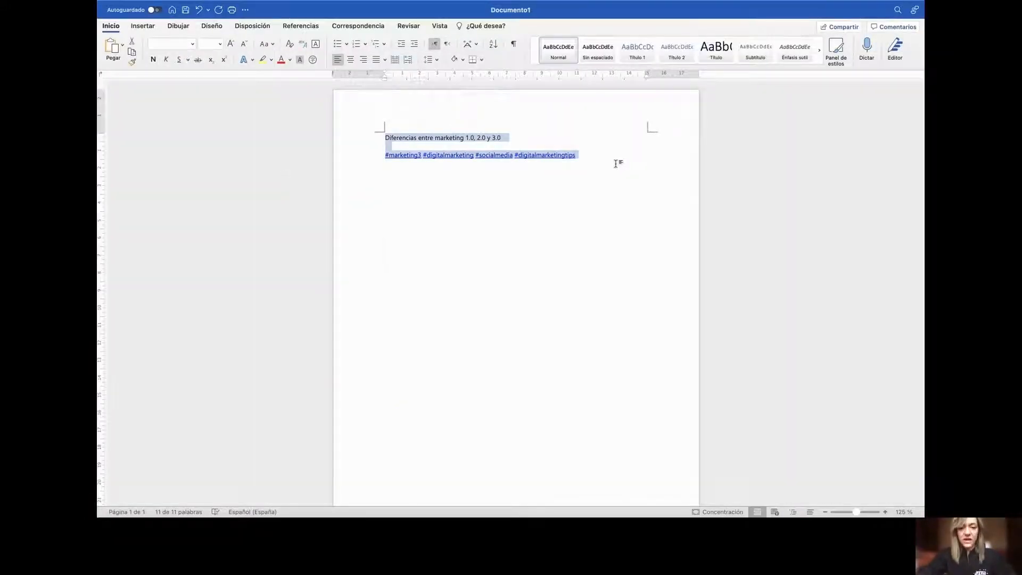
key("ctrl+Right")
key("ctrl+Right")
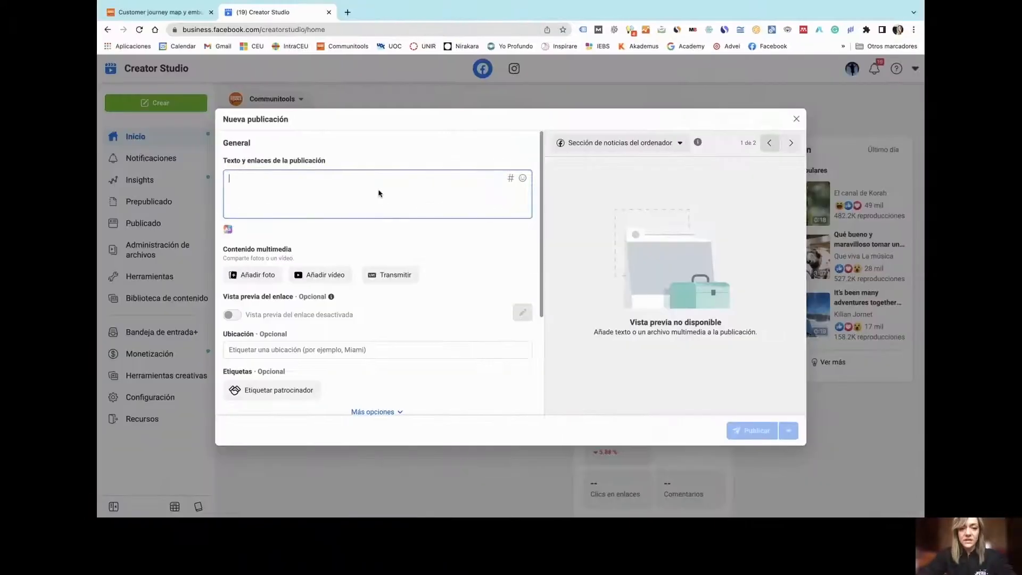
type("Diferencias entre marketing 1.0, 2.0 y 3.0  #marketing3 #digitalmarketing #socialmedia #digitalmarketingtips")
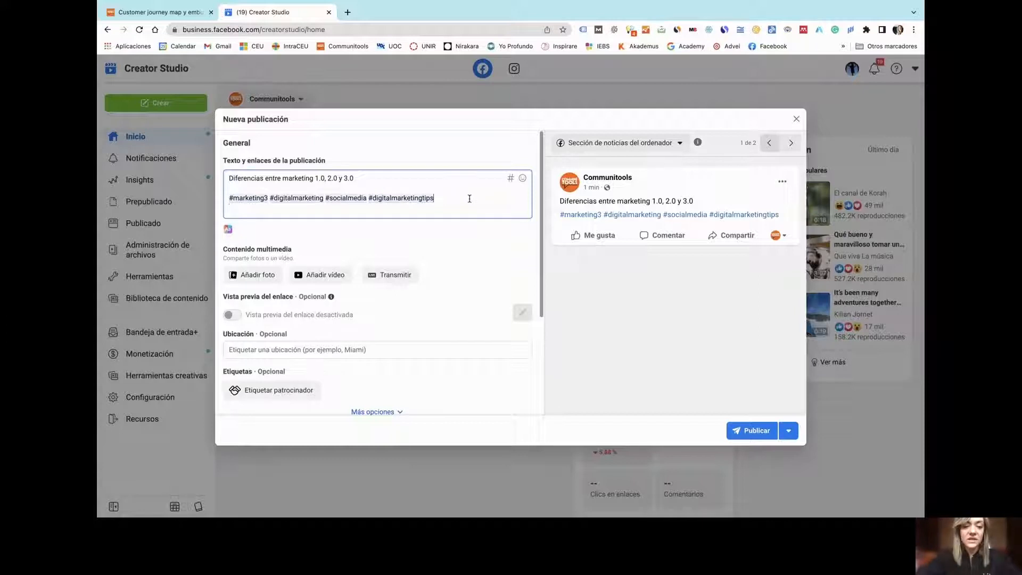
Step: Insert two smiley emojis at the end of the post's first line, after "3.0"
left_click(387, 178)
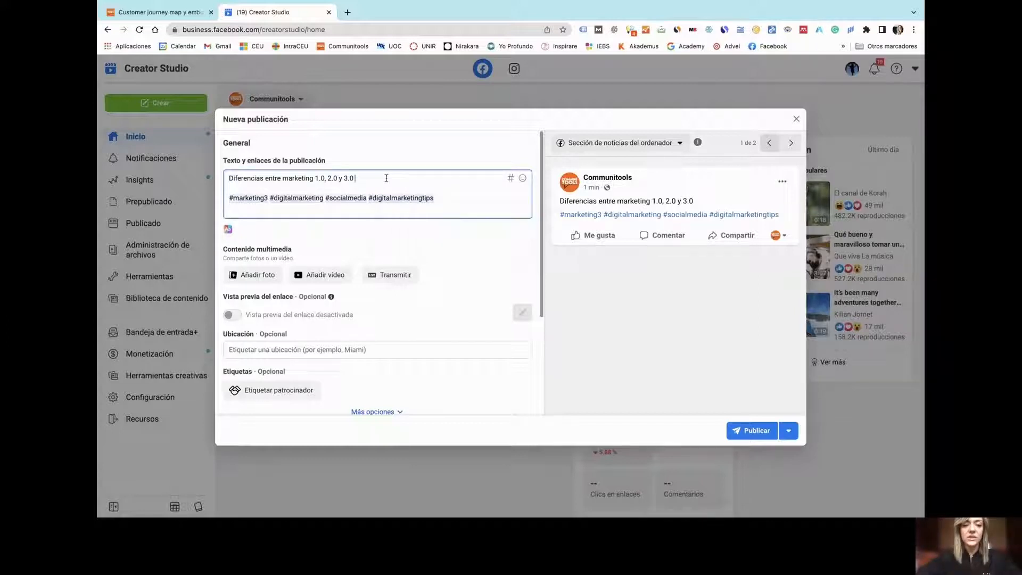
left_click(523, 179)
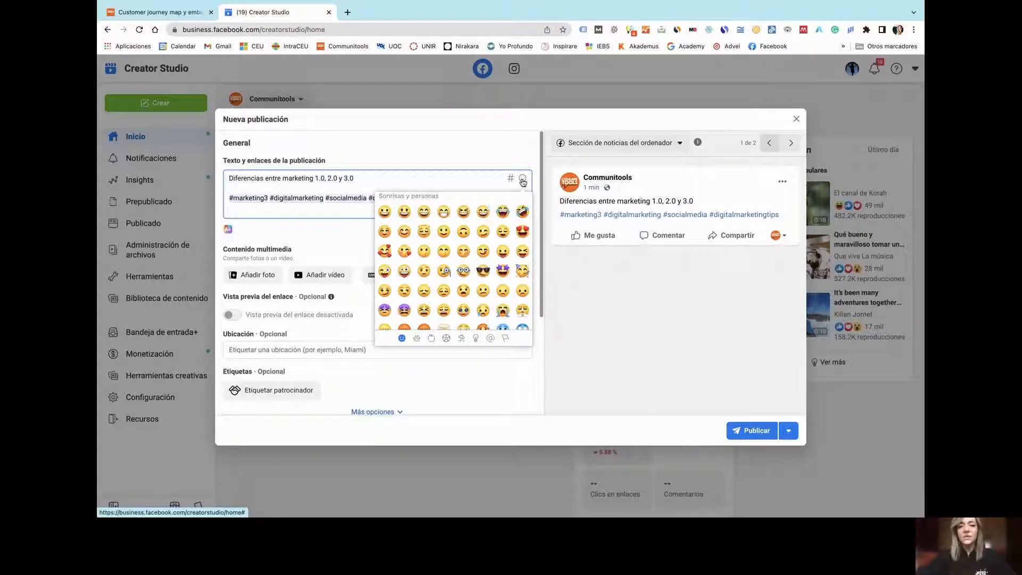
left_click(547, 311)
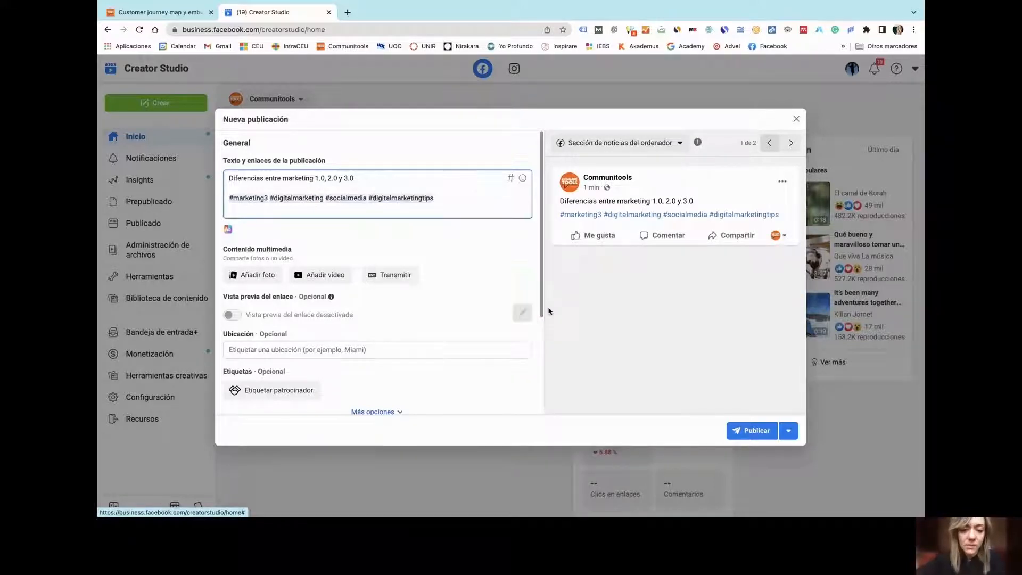
left_click(523, 179)
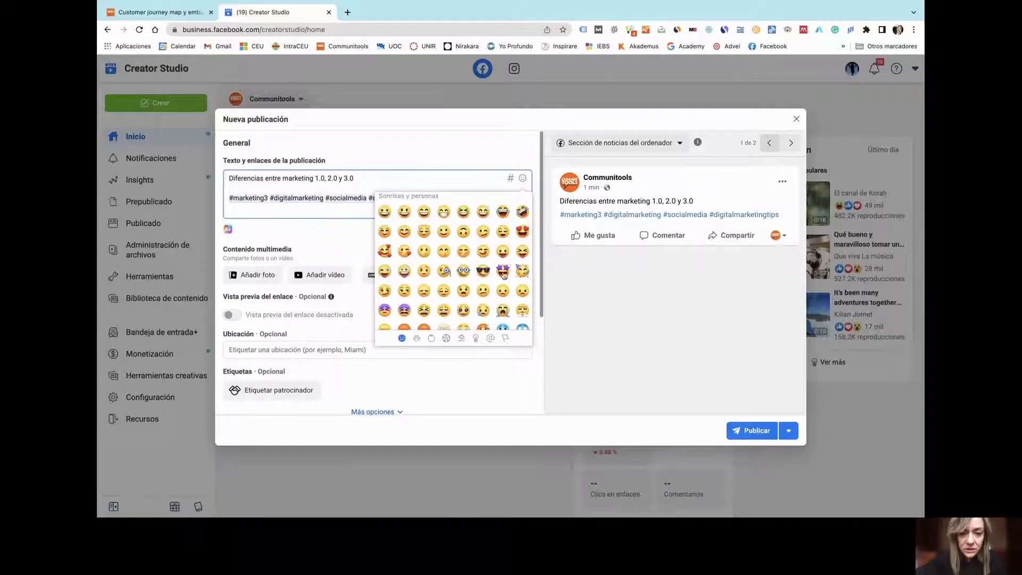
left_click(521, 247)
left_click(523, 179)
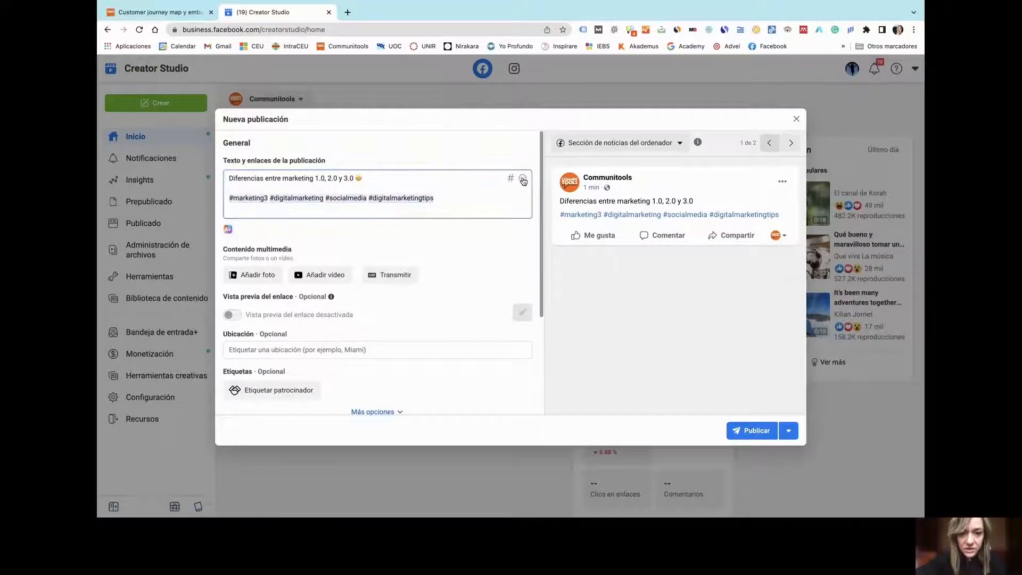
left_click(522, 273)
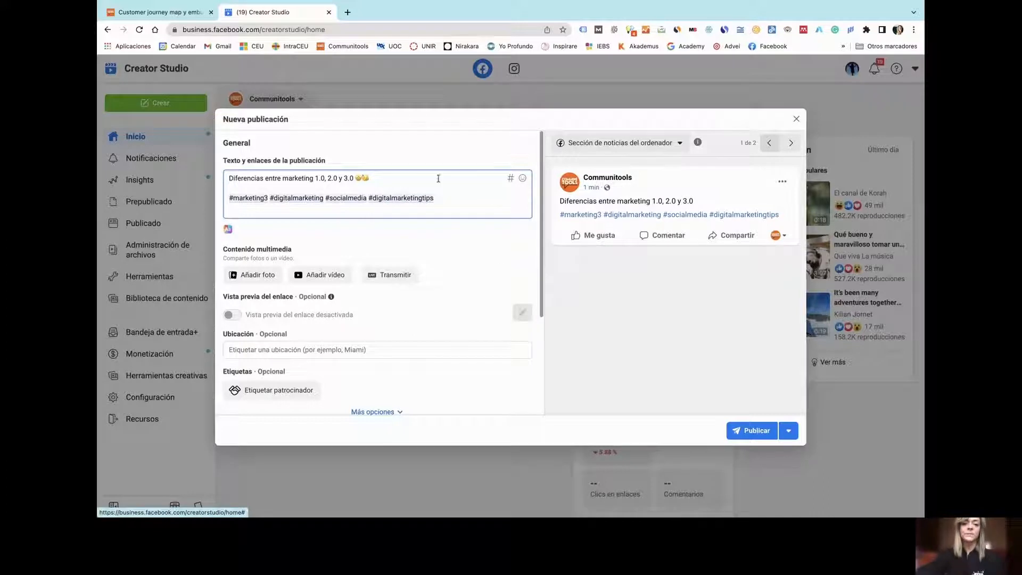
Step: Search the hashtag tool for "socialmedia" and add #socialmediaqueen at the end of the post's hashtag line
left_click(448, 200)
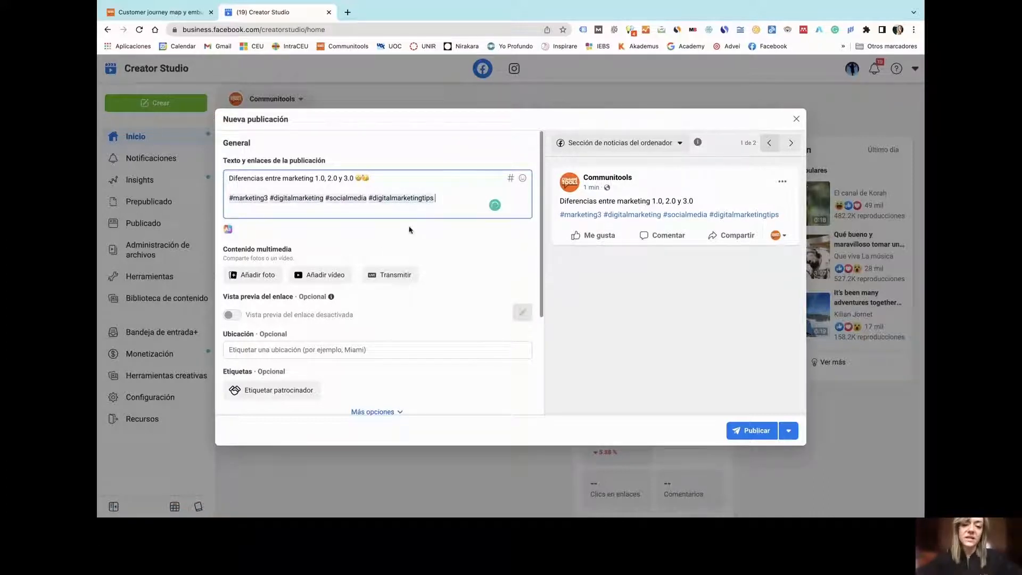
left_click(510, 179)
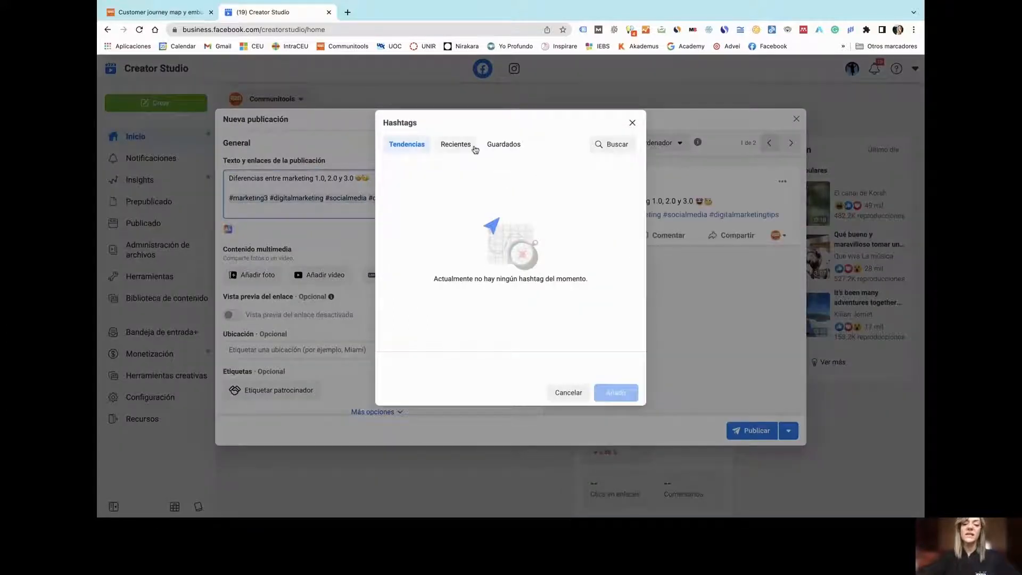
left_click(455, 145)
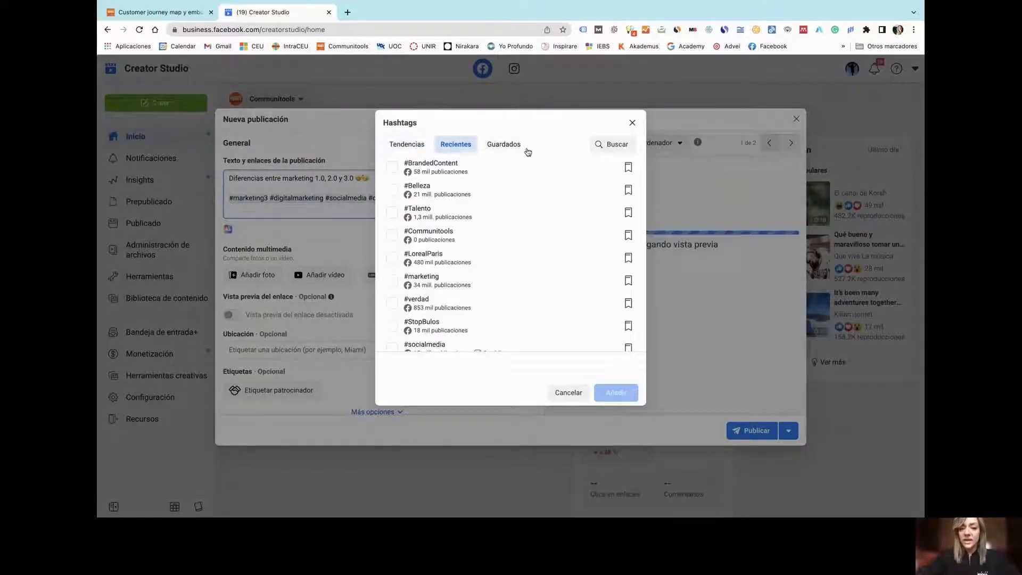
left_click(613, 144)
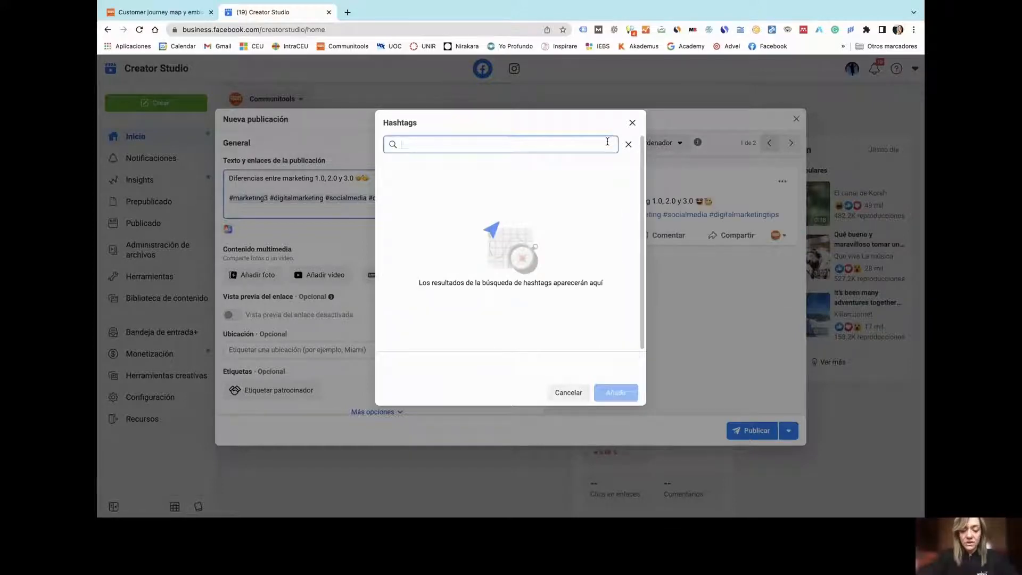
type("socialmedia")
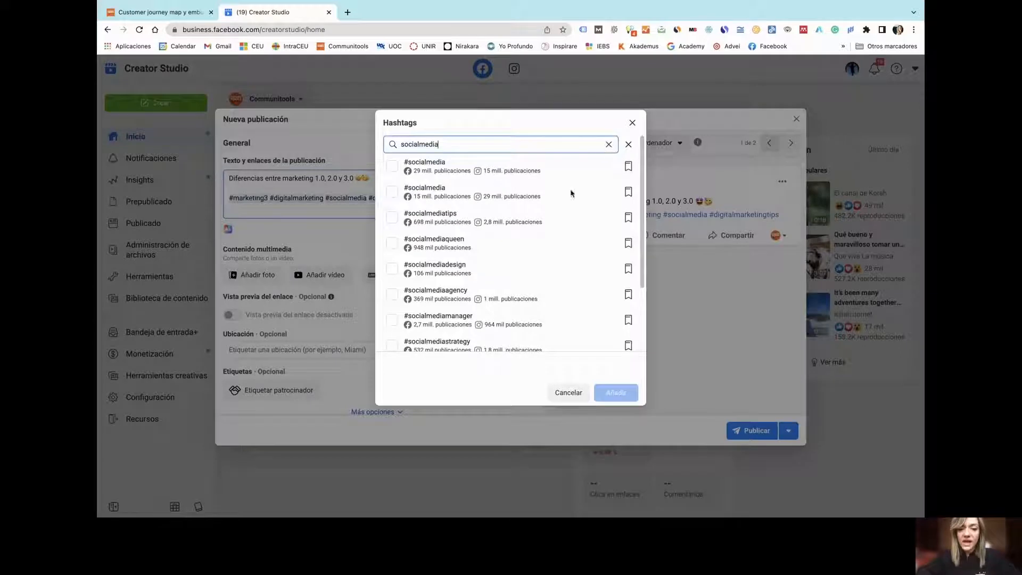
scroll(463, 186, "down", 3)
scroll(461, 192, "up", 3)
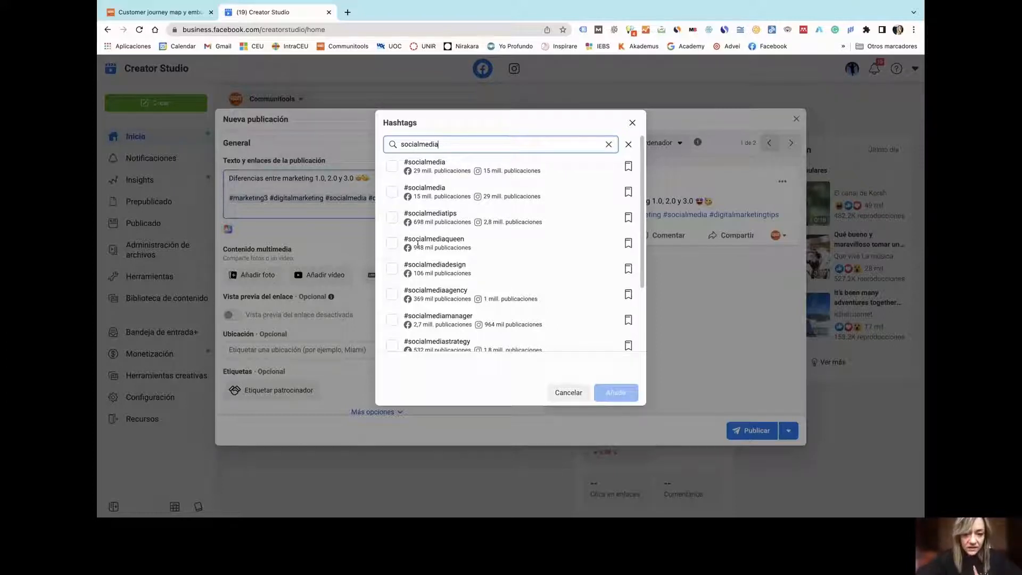
scroll(417, 240, "down", 1)
scroll(417, 240, "up", 1)
left_click(392, 240)
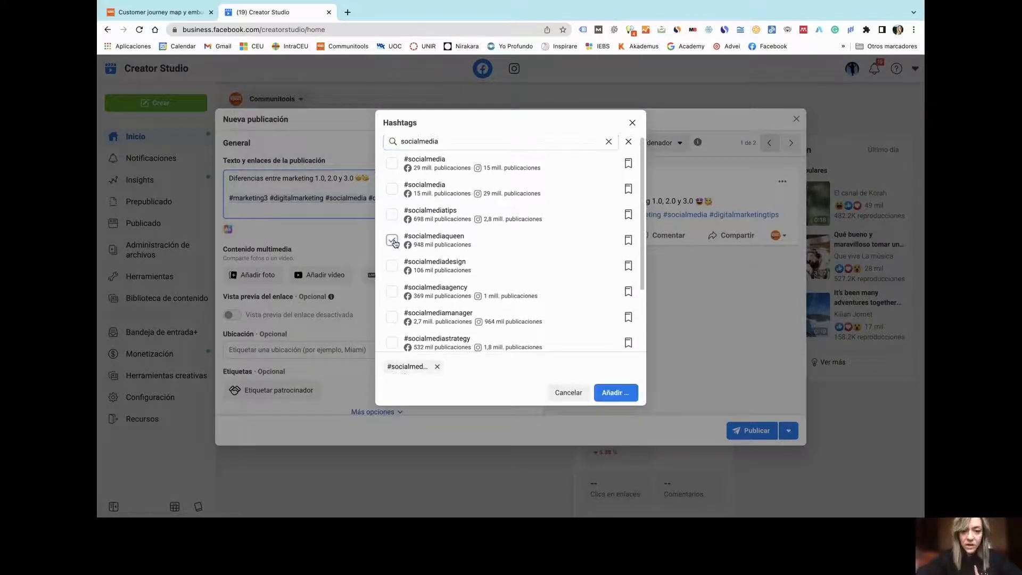
left_click(614, 393)
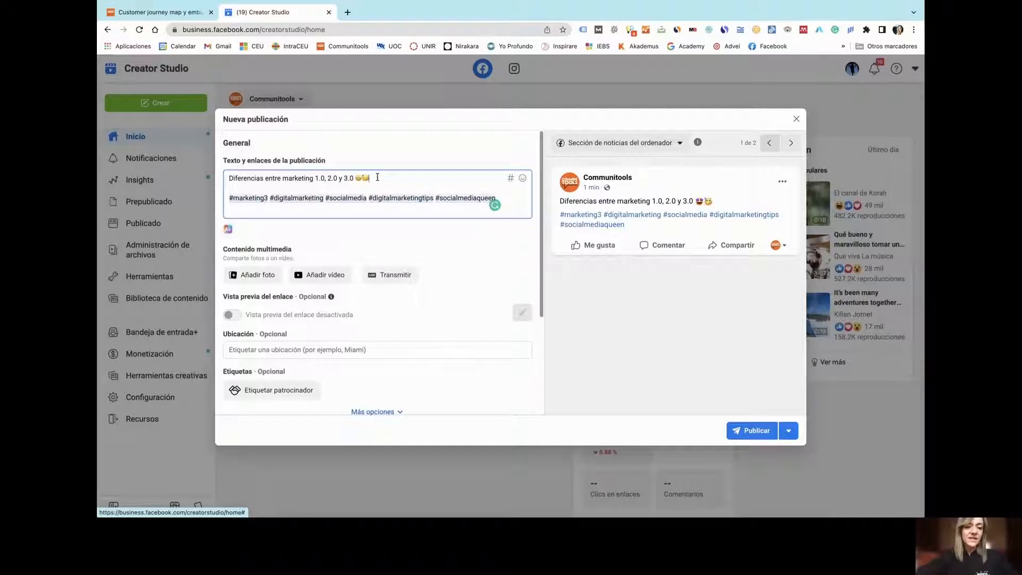
left_click(166, 13)
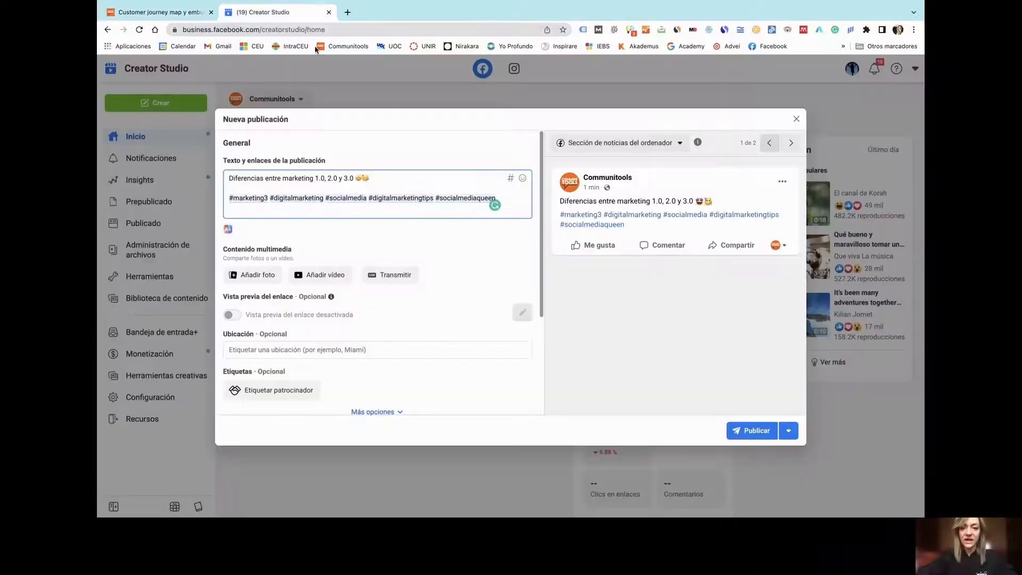
left_click(266, 12)
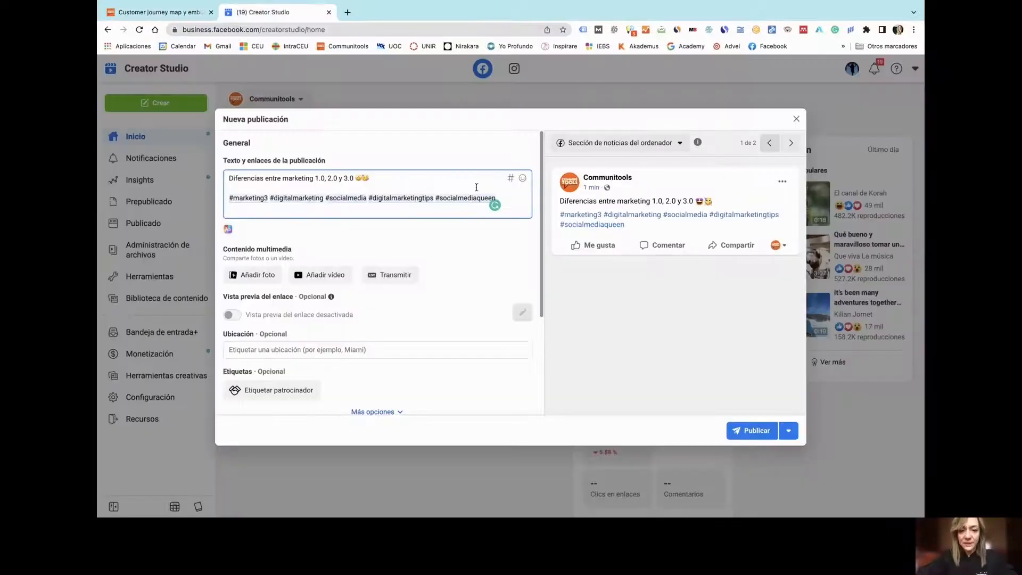
left_click(434, 183)
key("Return")
type("https://communitools.com/customer-journey-embudo-diferencia/")
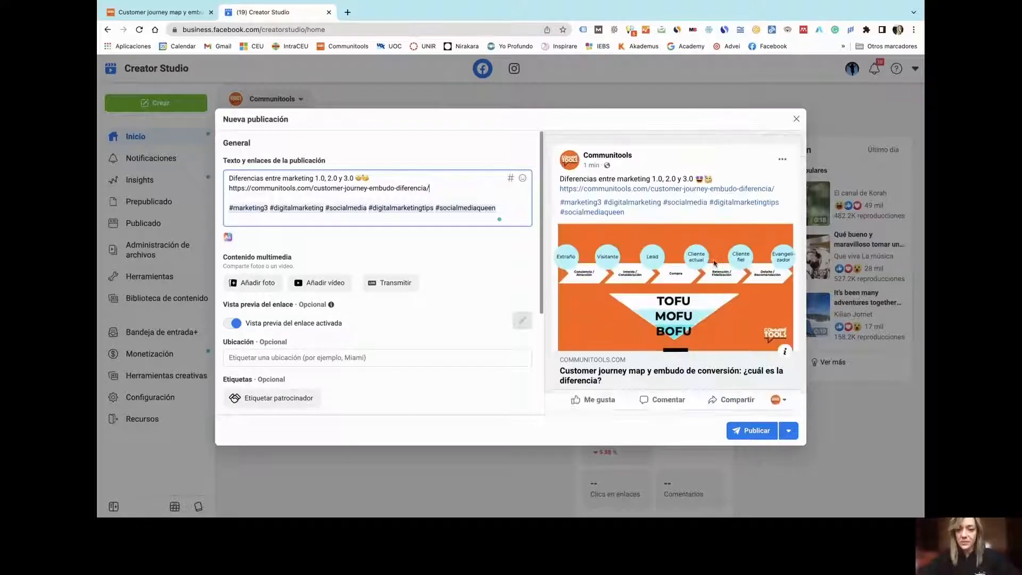
scroll(713, 250, "down", 2)
scroll(633, 253, "up", 1)
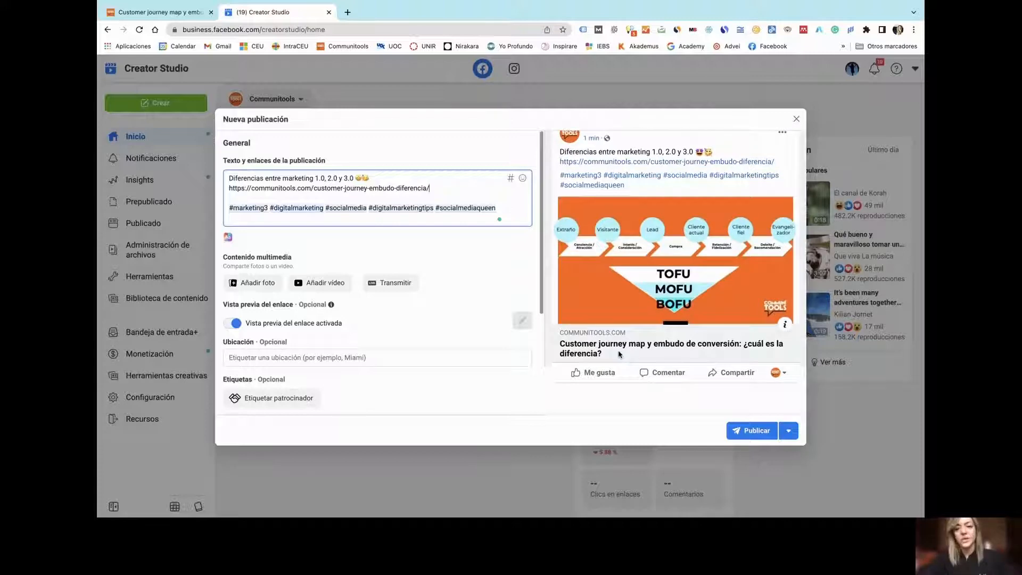
scroll(618, 353, "up", 1)
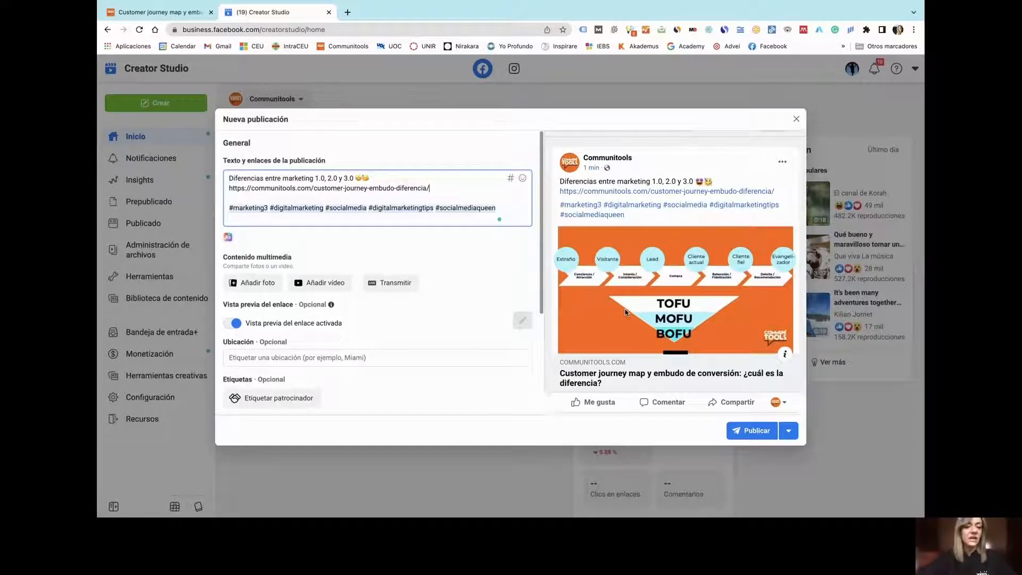
Step: Delete the blog article link and its line from the post text
left_click_drag(438, 189, 97, 193)
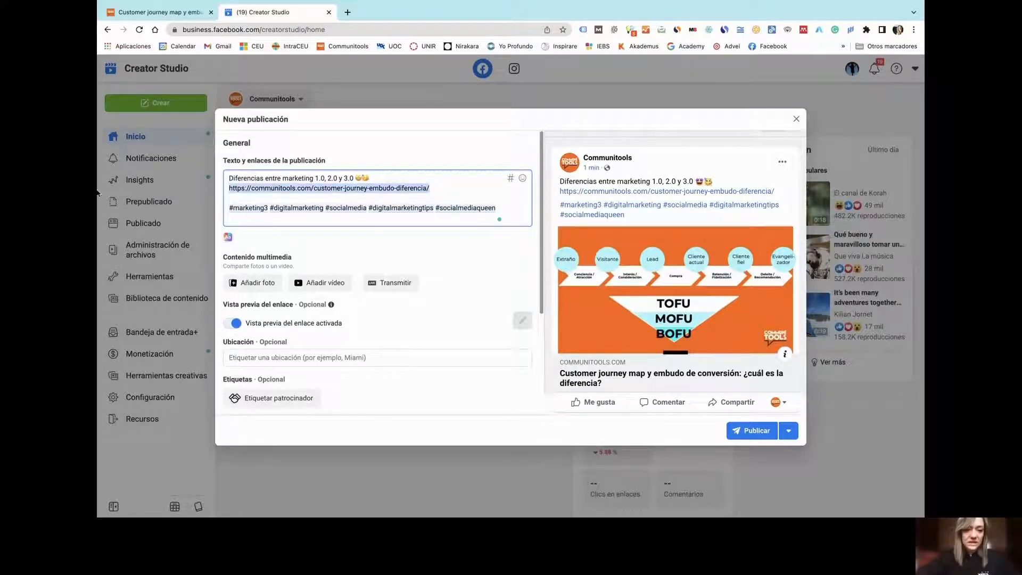
key("BackSpace")
key("BackSpace")
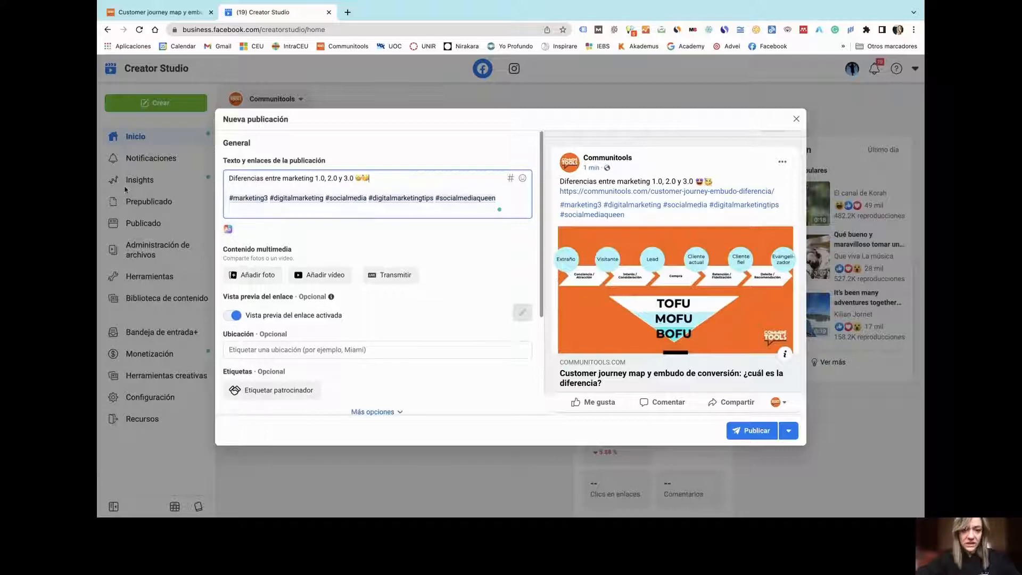
Step: Apply the dark space-themed background with the rocket to the post text
left_click_drag(497, 198, 190, 177)
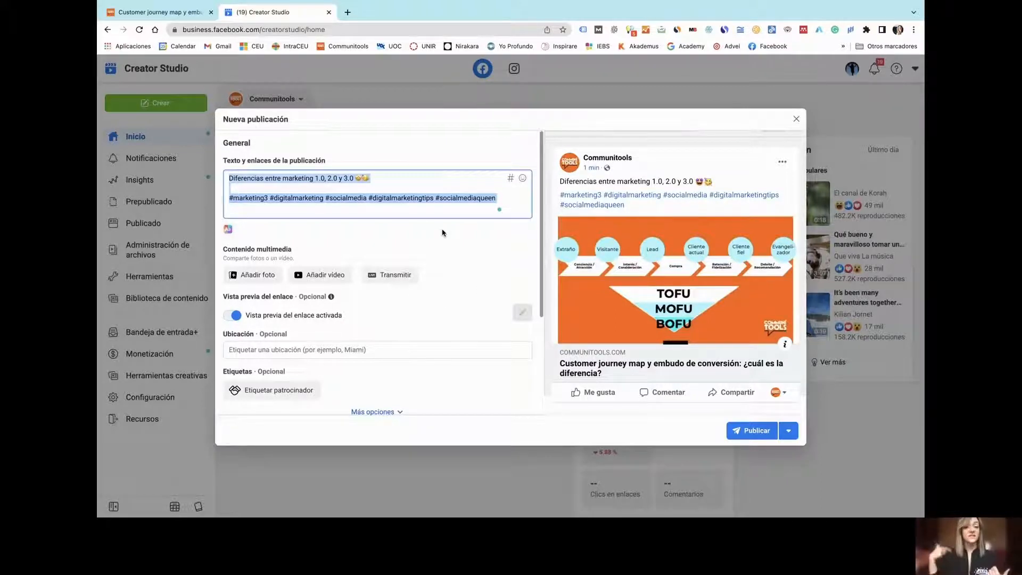
left_click(228, 229)
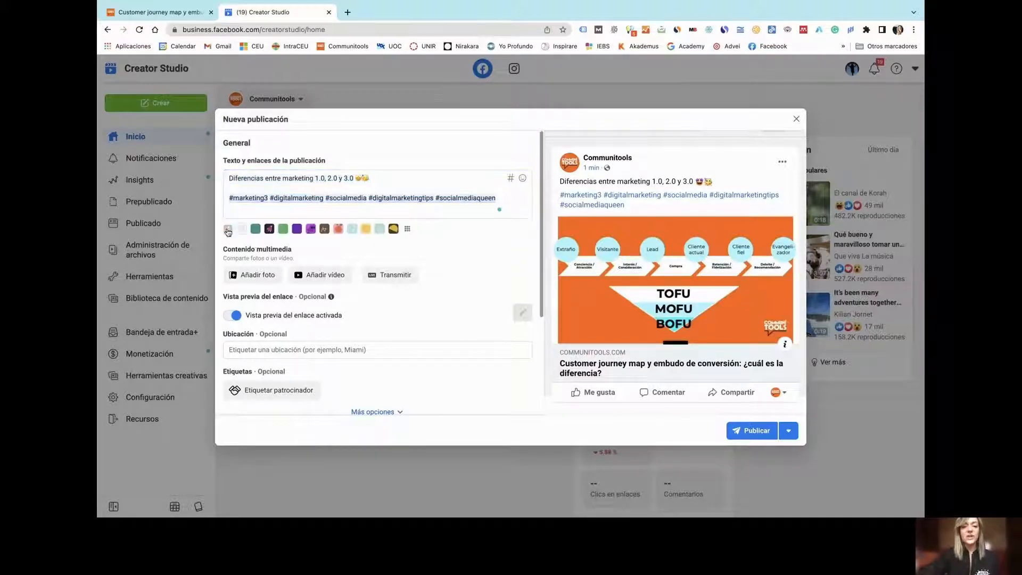
left_click(268, 230)
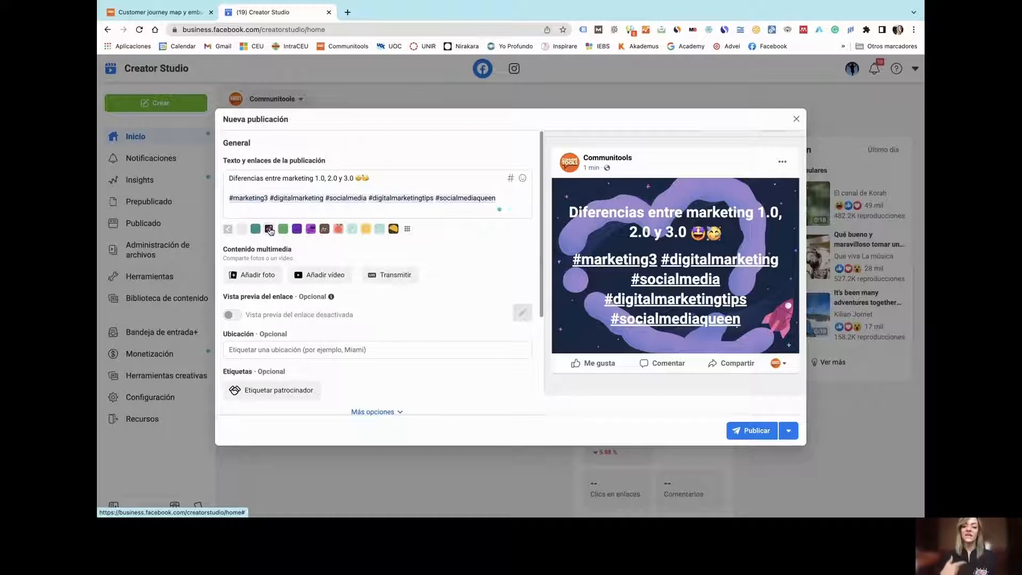
Step: Add the five photos InstagramFeed1.png to InstagramFeed5.png from the IG Feed folder to the post and check their order in the preview
left_click(253, 275)
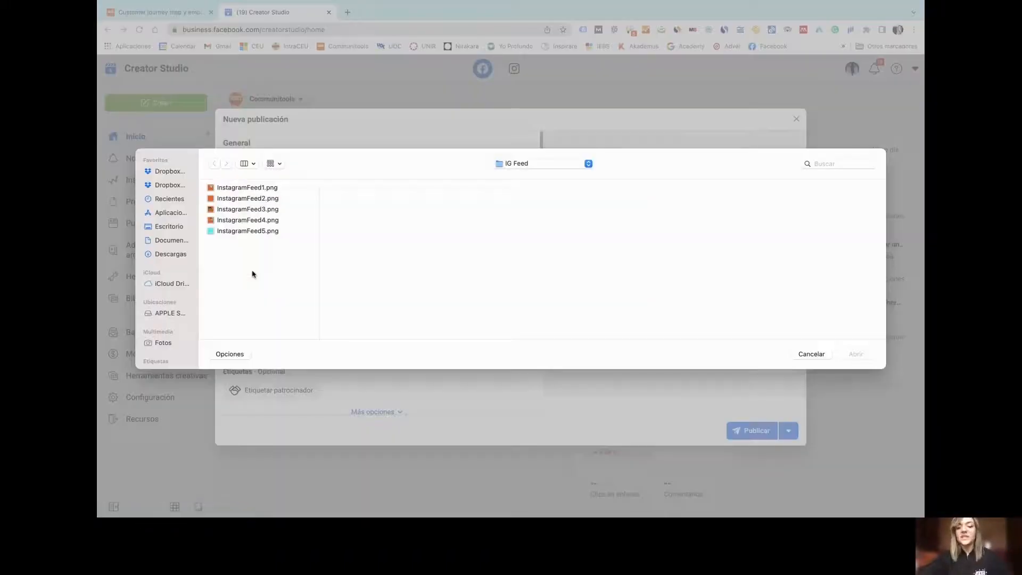
key("super+a")
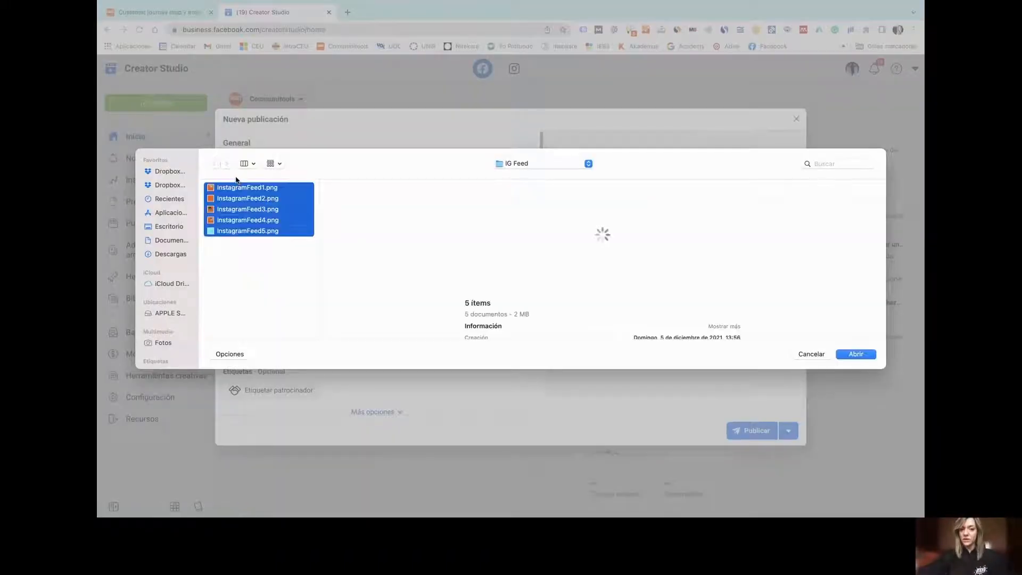
key("Return")
left_click(261, 191)
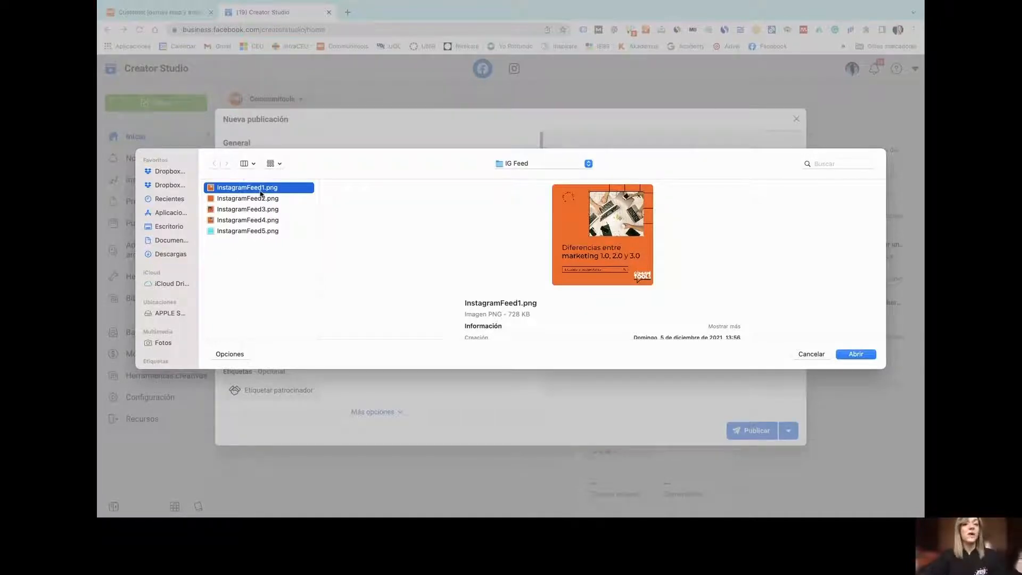
left_click(273, 267)
left_click_drag(273, 267, 269, 187)
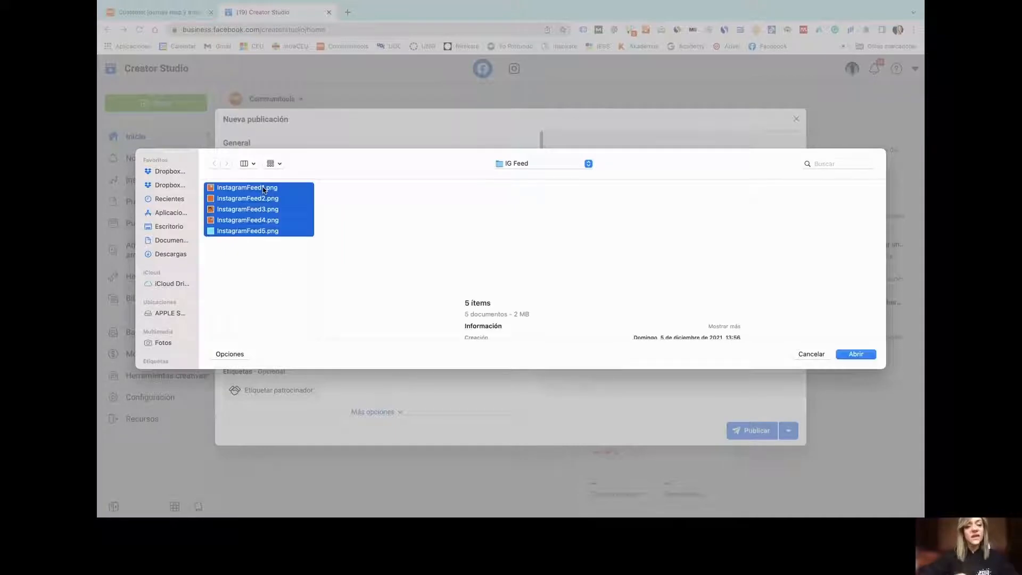
left_click(862, 354)
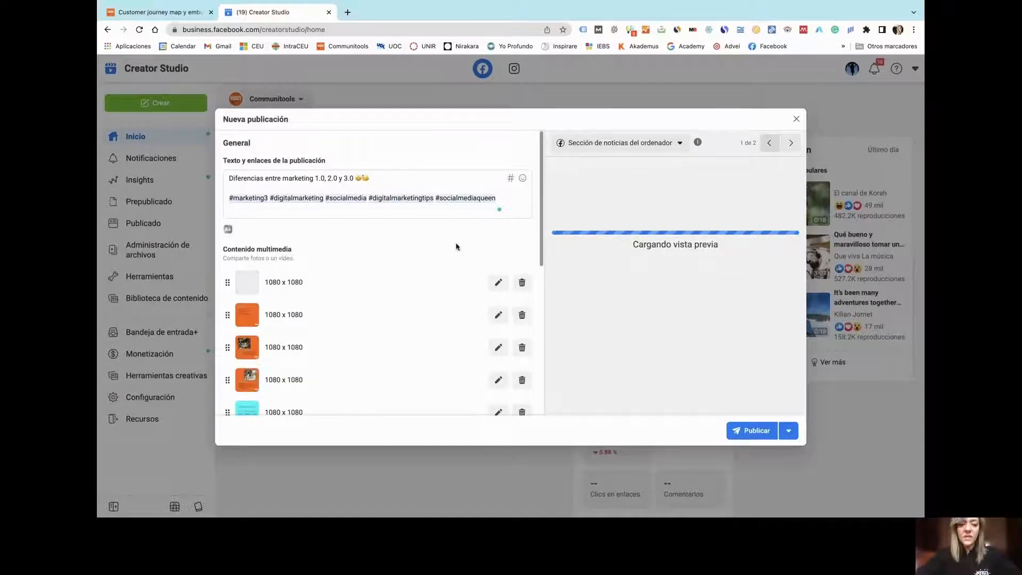
scroll(456, 246, "down", 3)
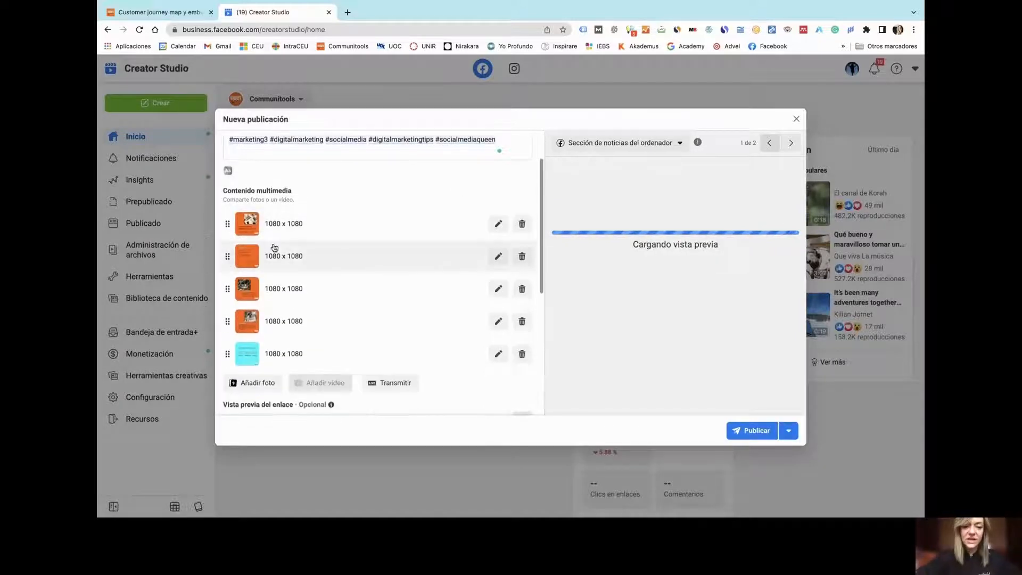
left_click_drag(279, 257, 274, 223)
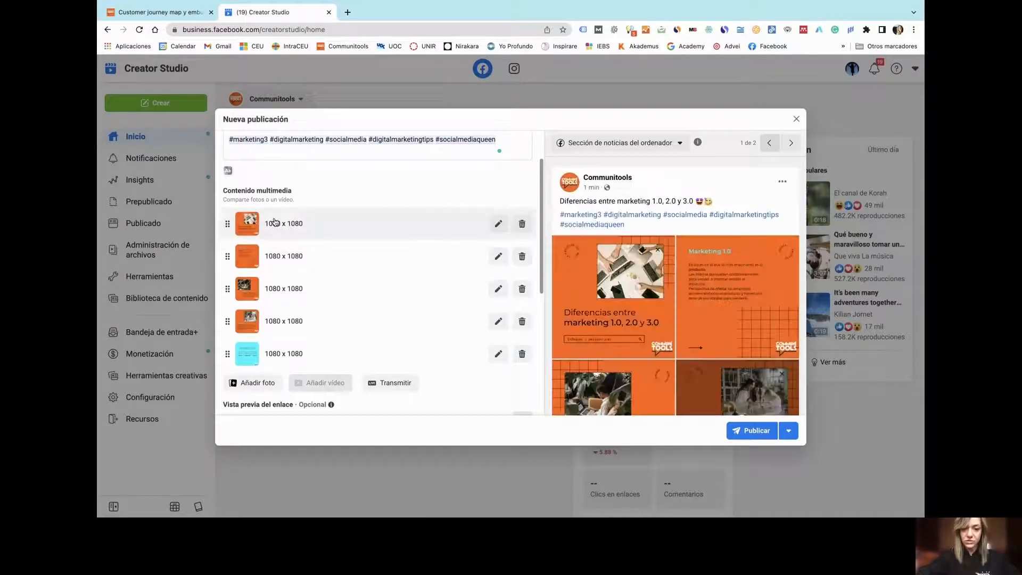
scroll(660, 297, "down", 1)
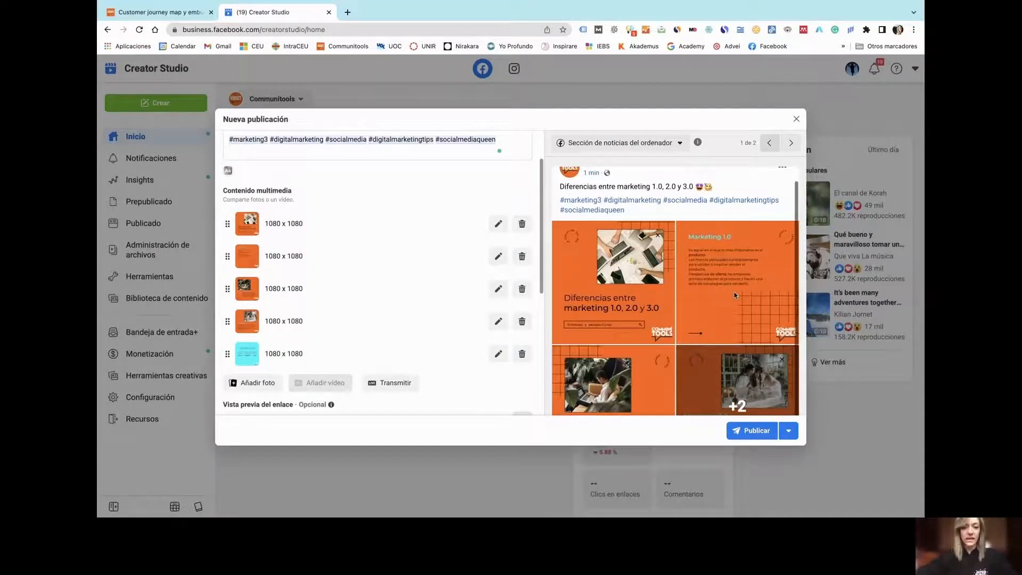
Step: Tag Madrid as the post's location, using the first matching suggestion
scroll(289, 275, "down", 3)
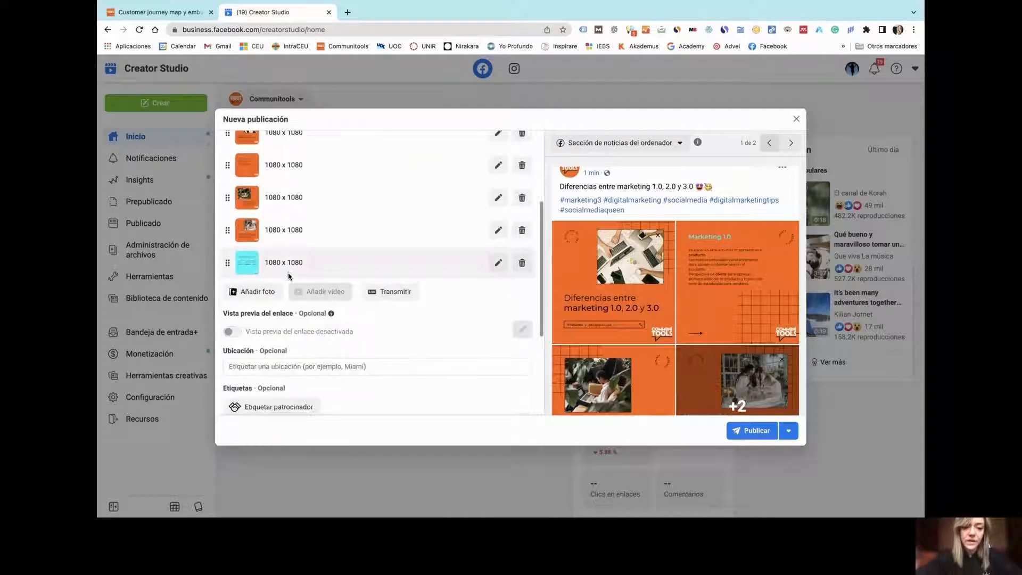
scroll(289, 276, "down", 1)
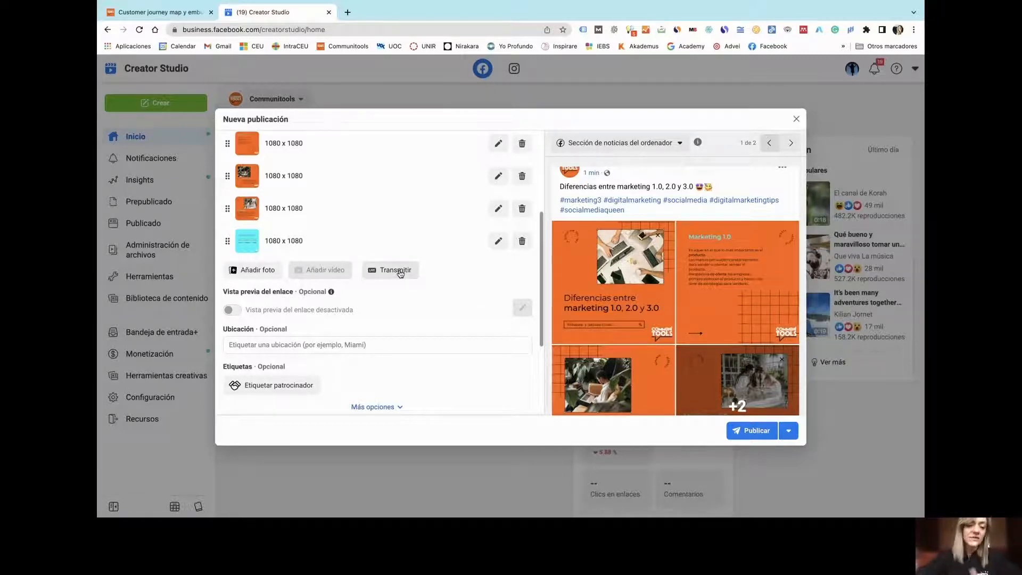
scroll(400, 274, "down", 3)
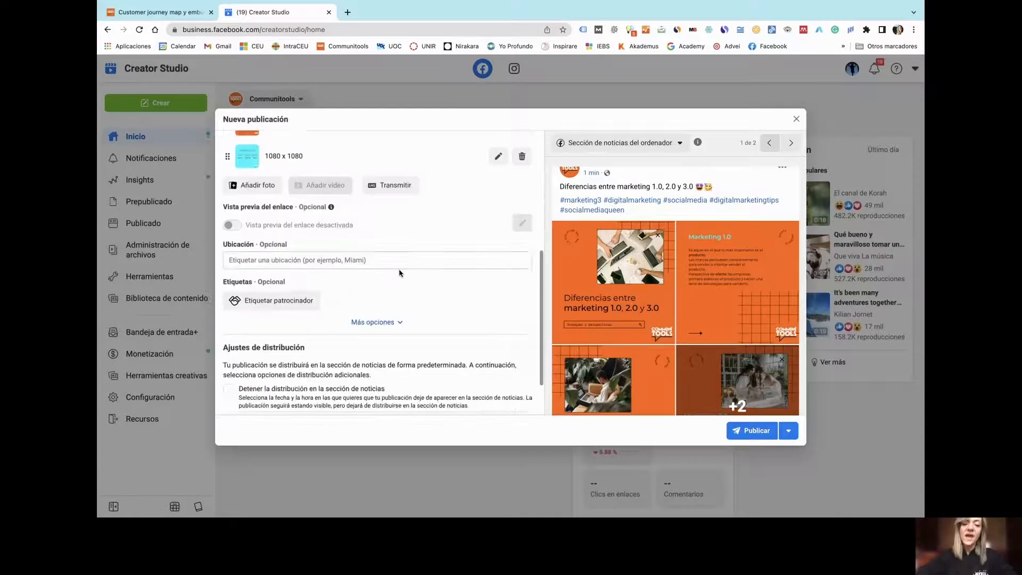
scroll(401, 274, "down", 1)
left_click(347, 245)
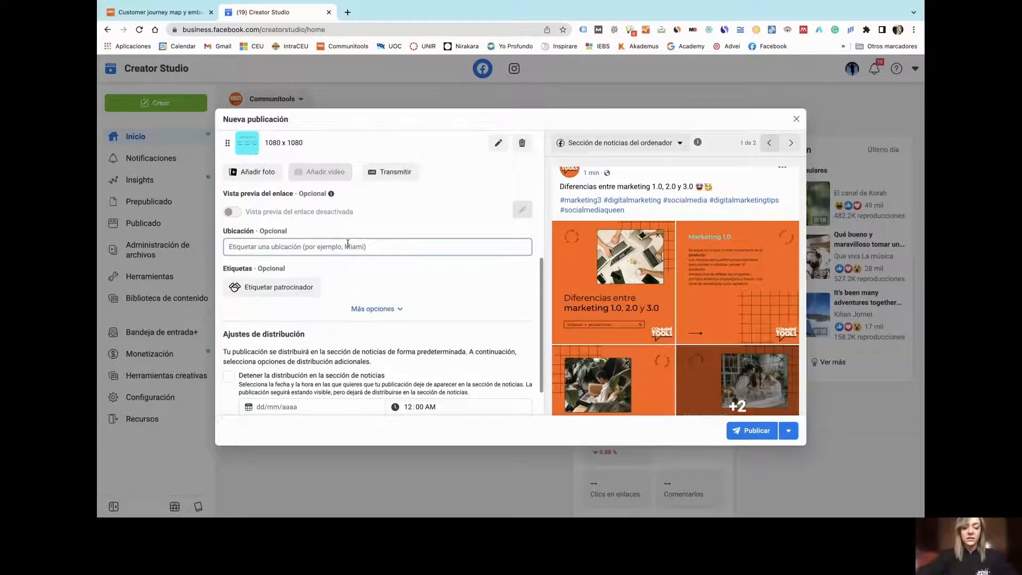
type("madrid")
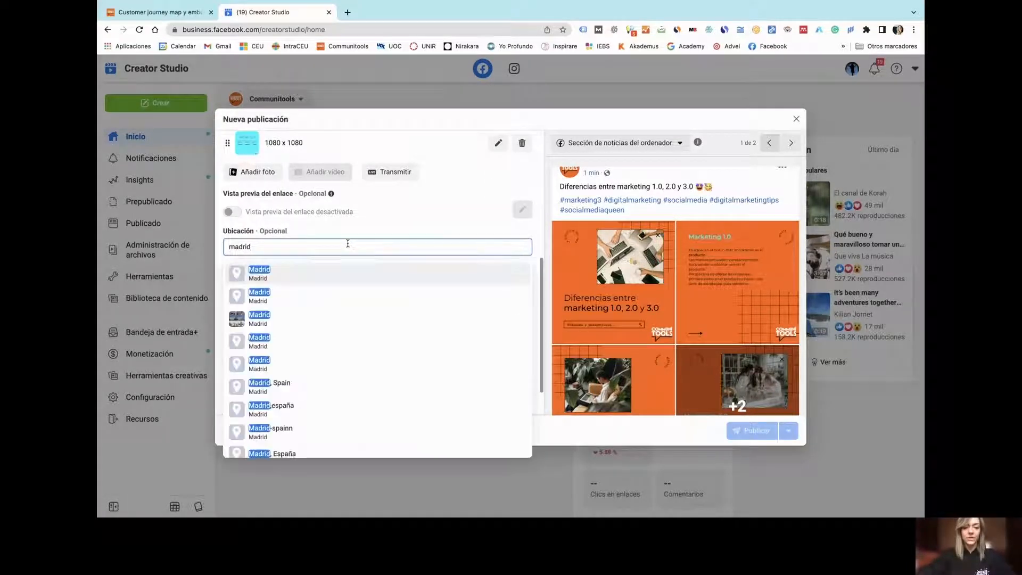
left_click(336, 274)
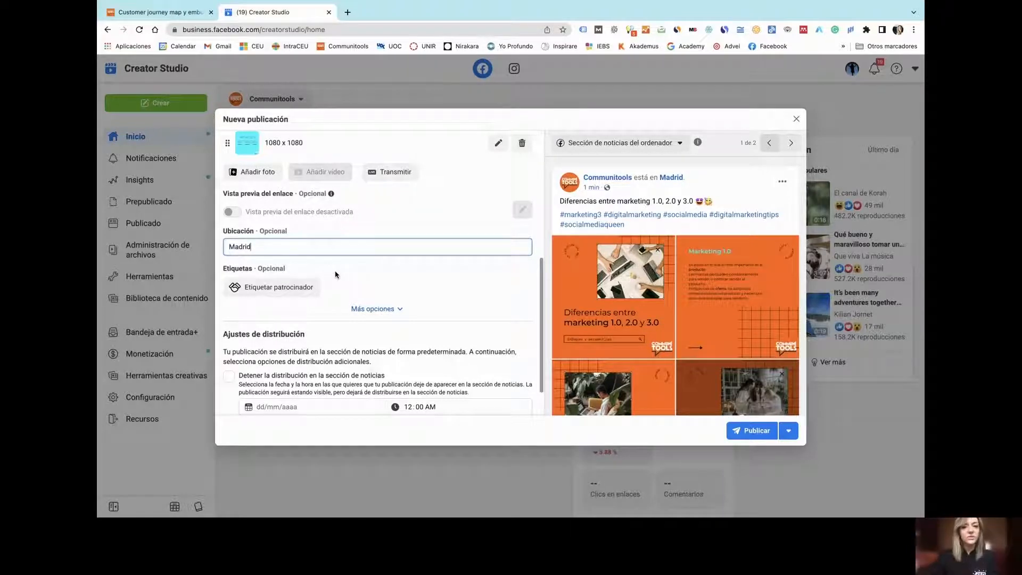
Step: Look at the sponsor tagging dialog and close it without tagging a sponsor
left_click(275, 288)
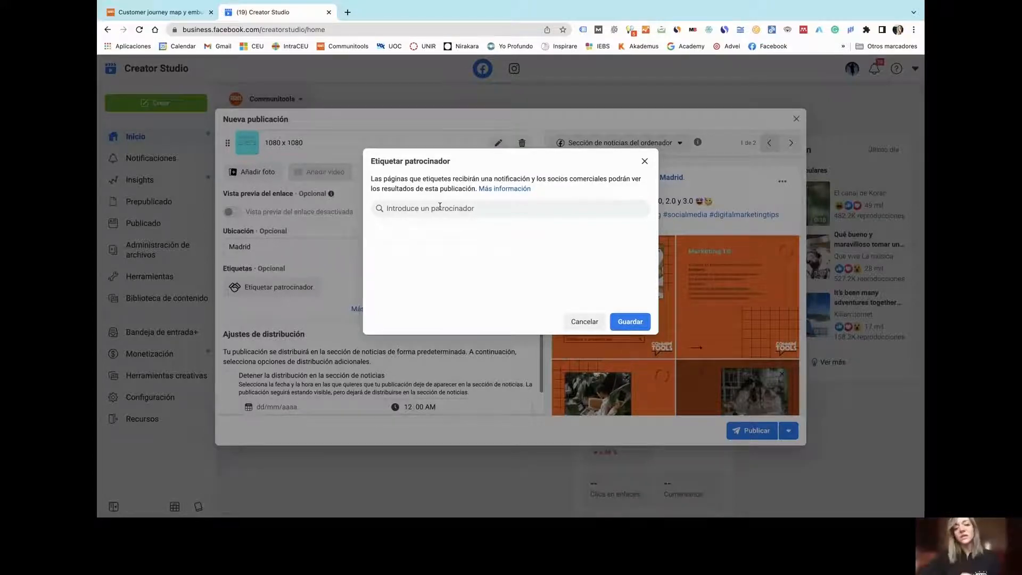
left_click(644, 161)
scroll(369, 251, "down", 1)
scroll(369, 254, "down", 1)
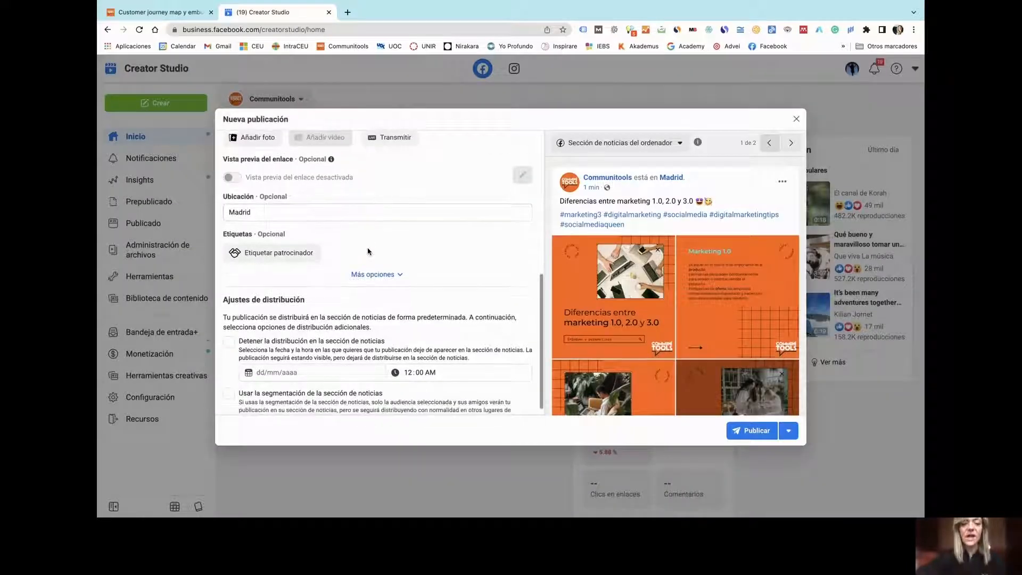
Step: Expand the additional post options and view the feelings and activities choices, closing them without adding any
left_click(389, 269)
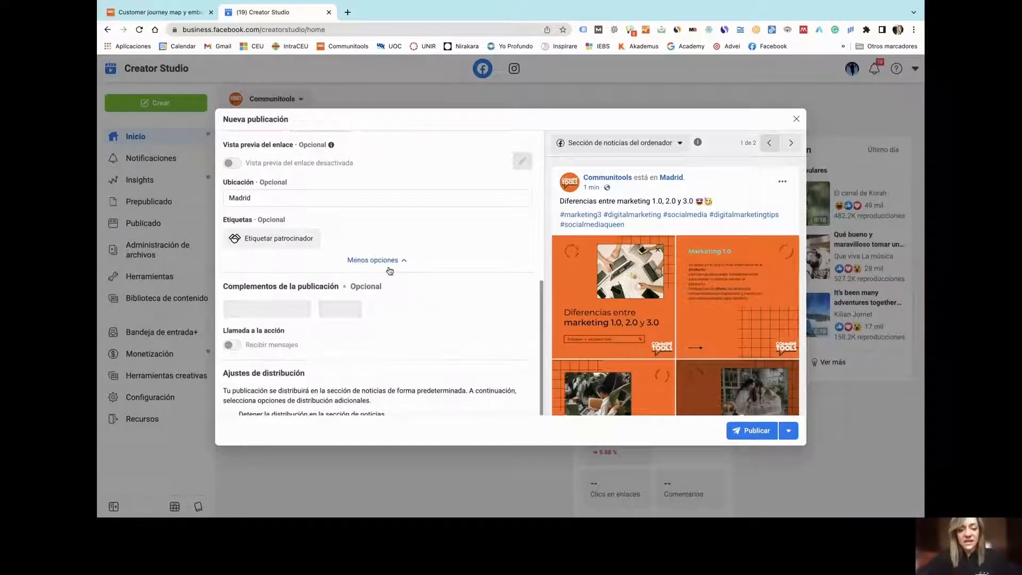
scroll(394, 283, "down", 3)
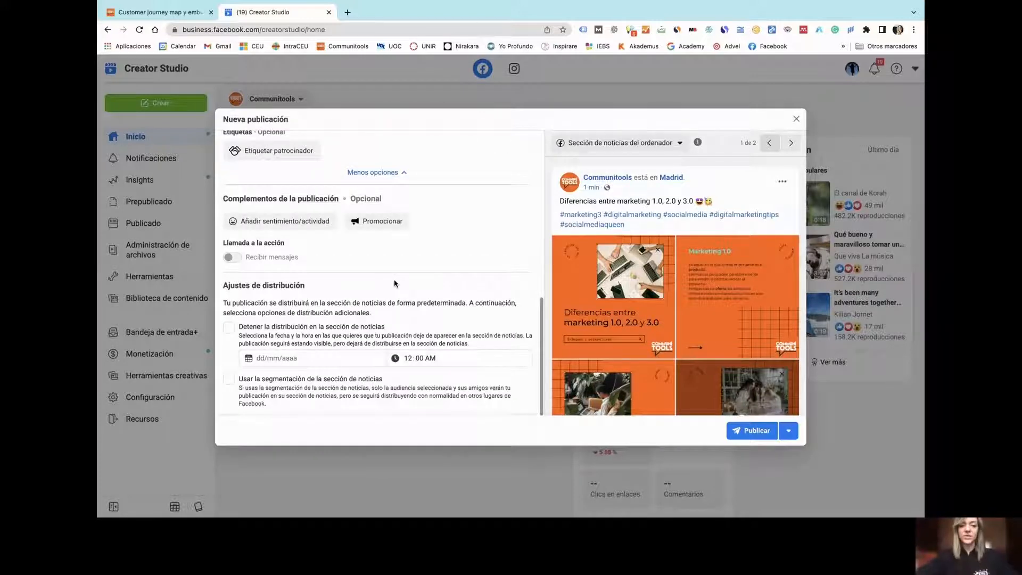
left_click(283, 222)
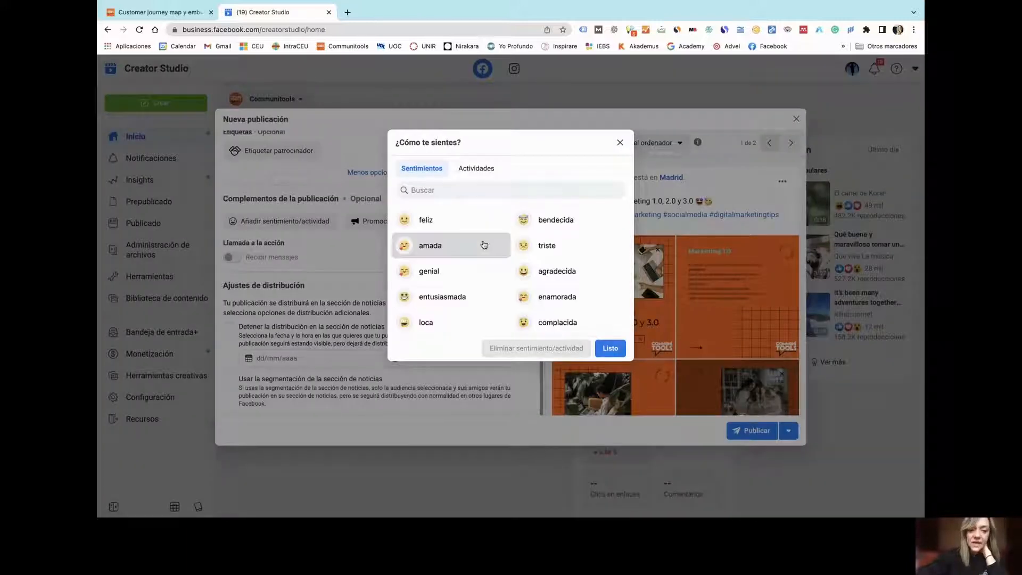
left_click(473, 170)
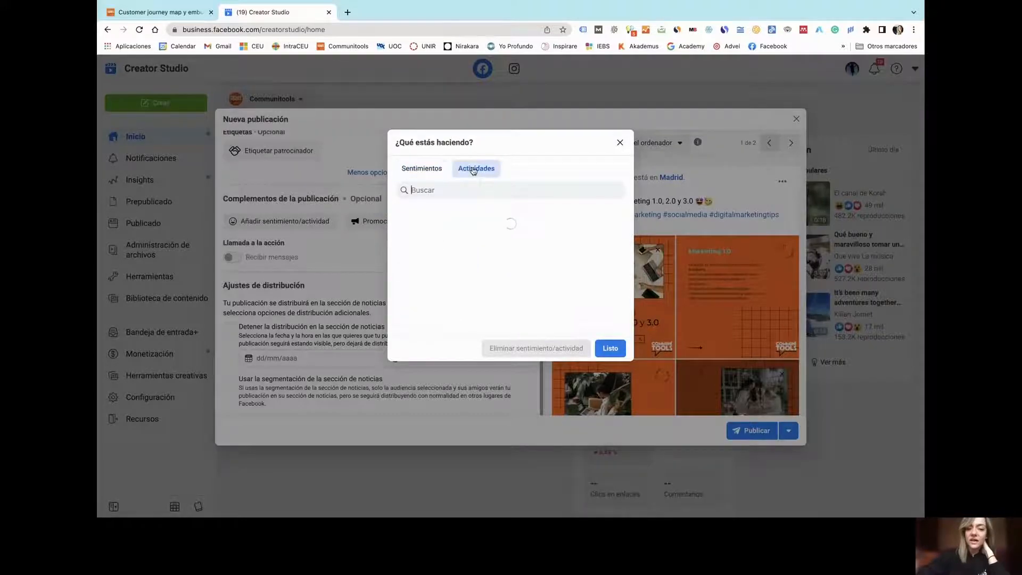
left_click(620, 143)
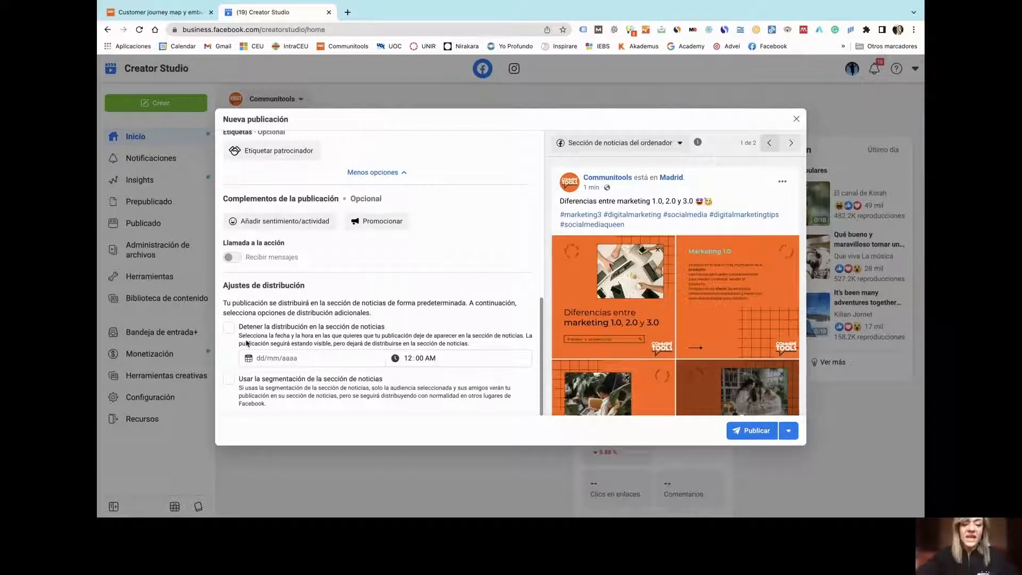
Step: Turn on news feed segmentation for the post with an age range of 18 to 60 and gender set to Todos
left_click(229, 379)
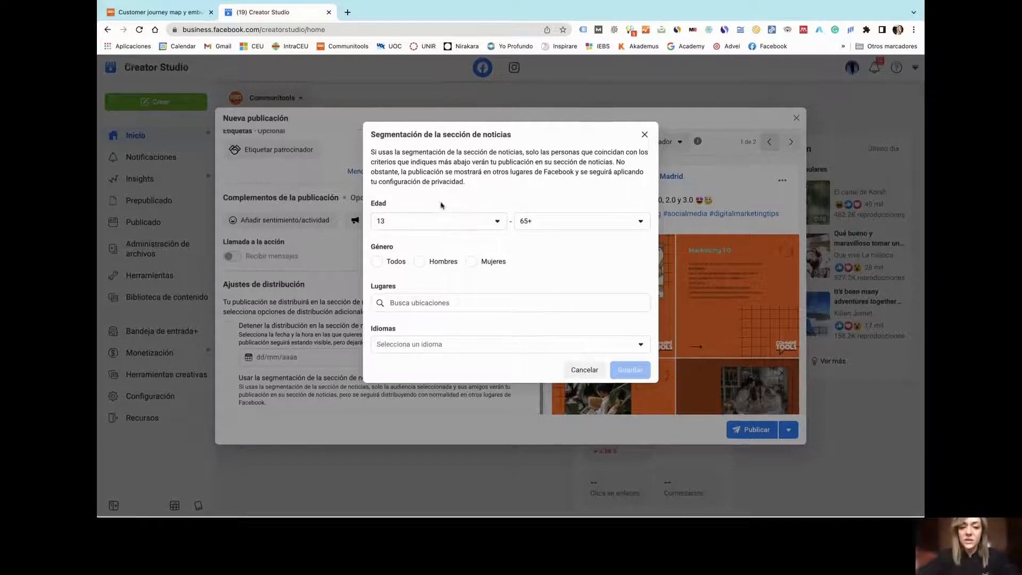
left_click(494, 226)
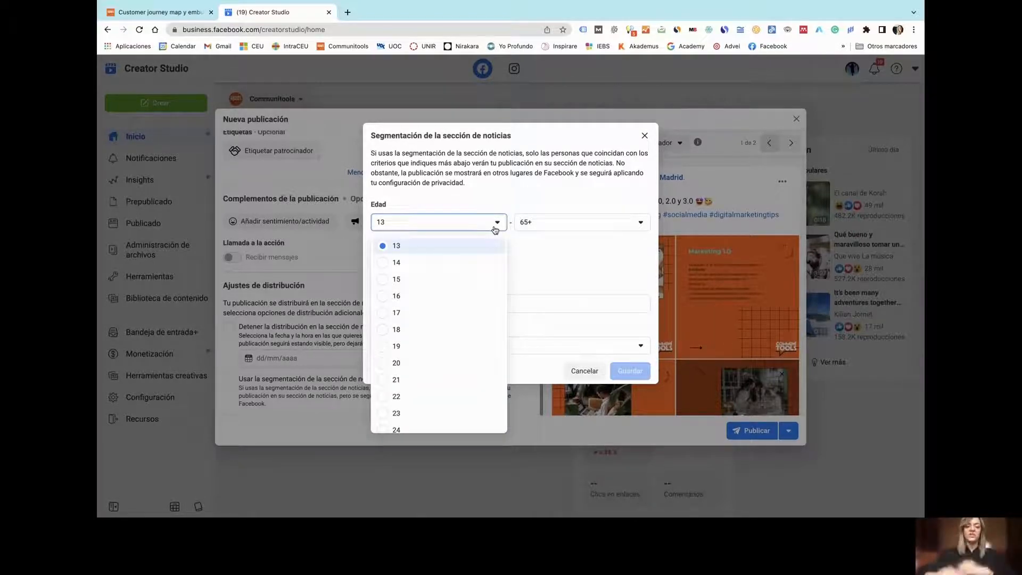
left_click(397, 331)
left_click(598, 222)
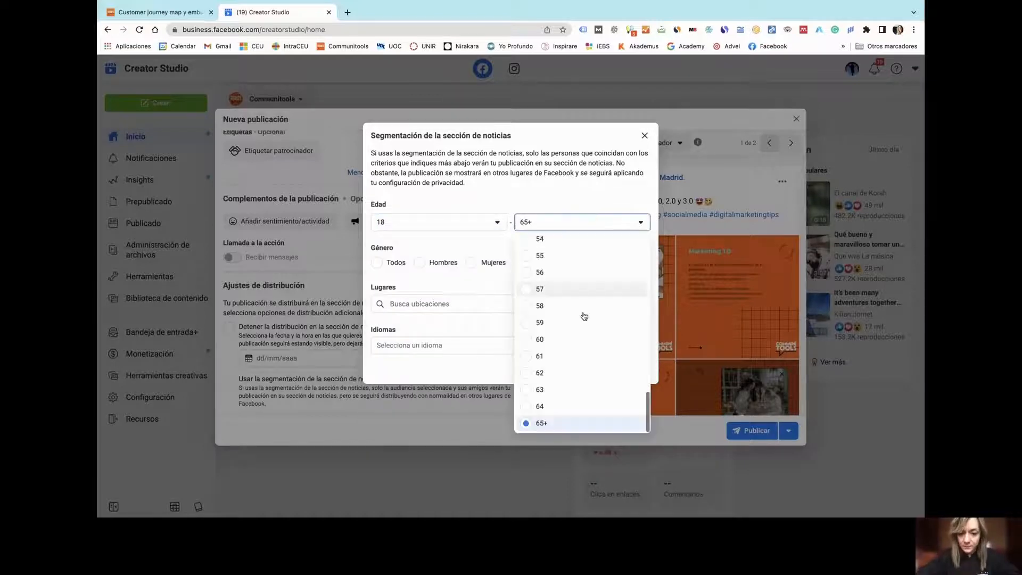
left_click(551, 339)
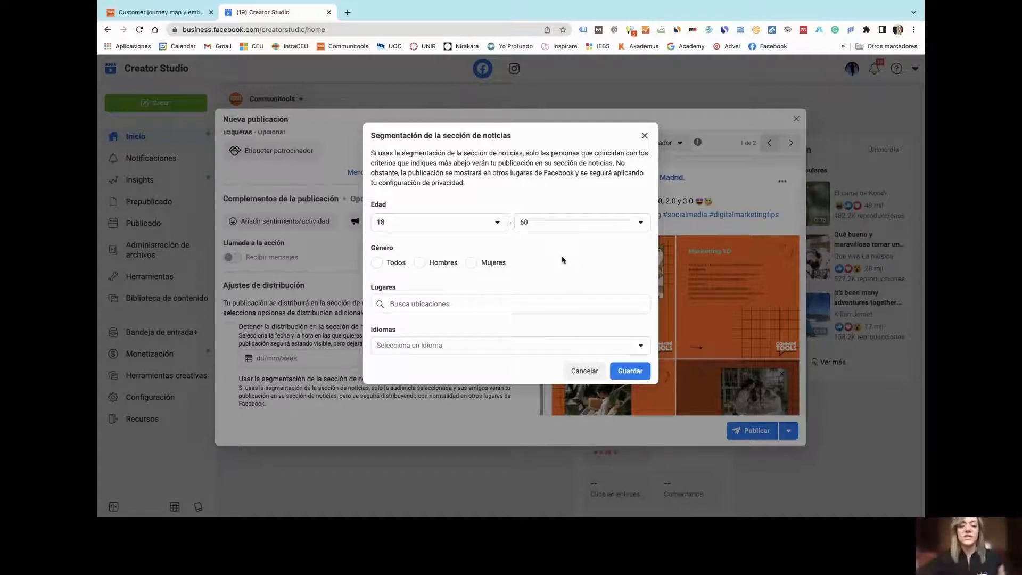
left_click(378, 264)
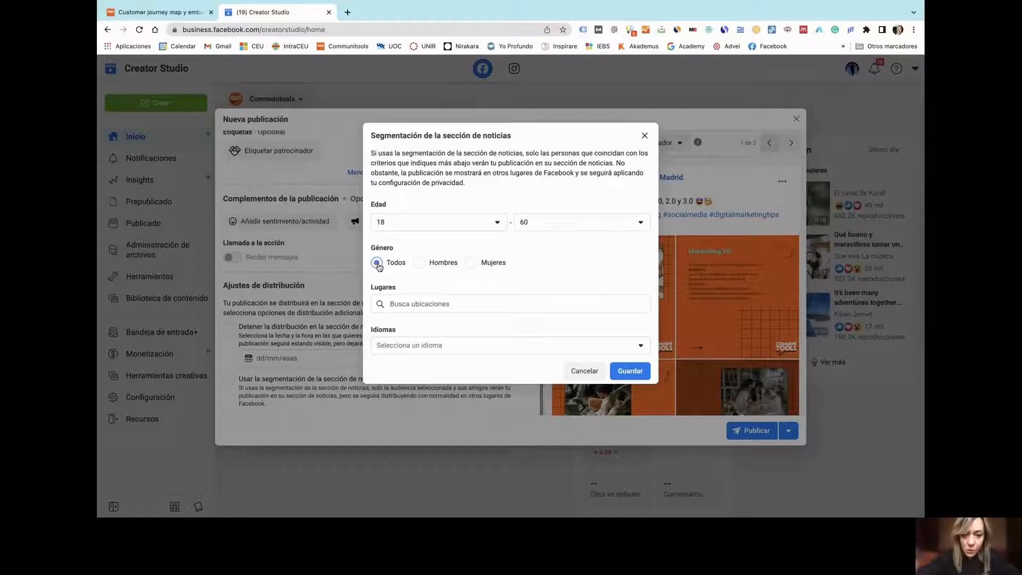
Step: Enter Madrid in the locations field of the news feed segmentation and save the segmentation settings
left_click(402, 304)
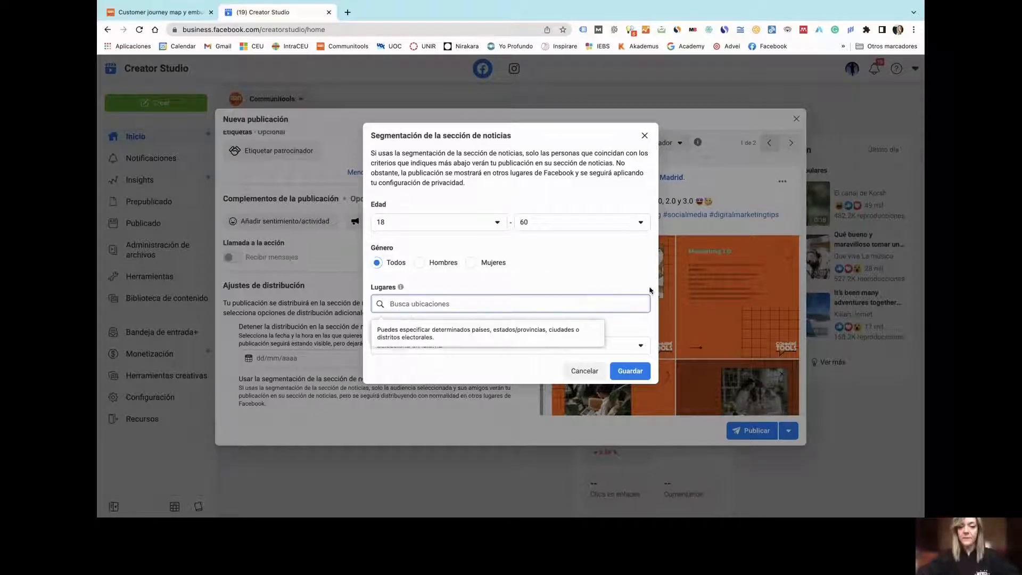
left_click(570, 263)
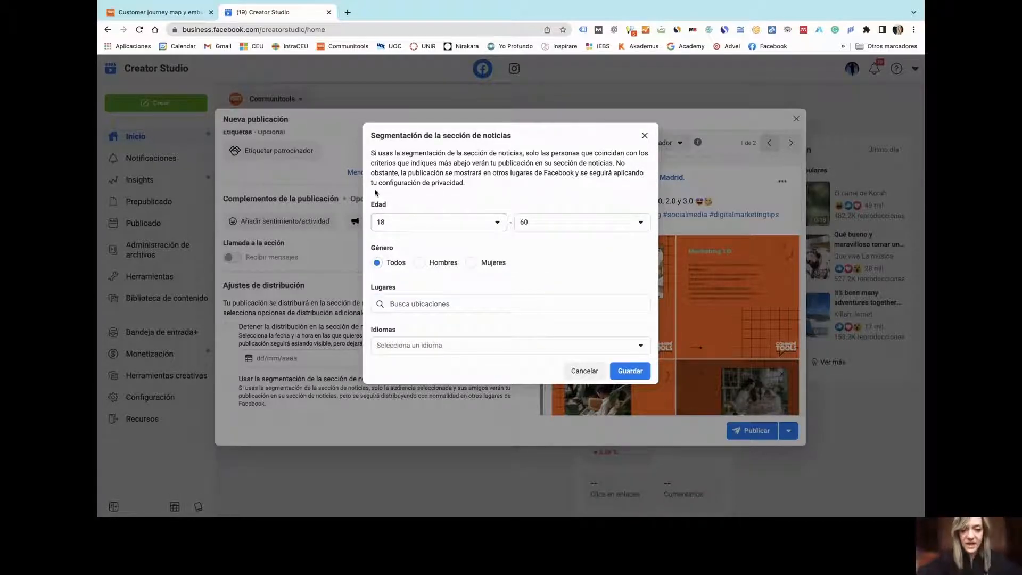
left_click(448, 304)
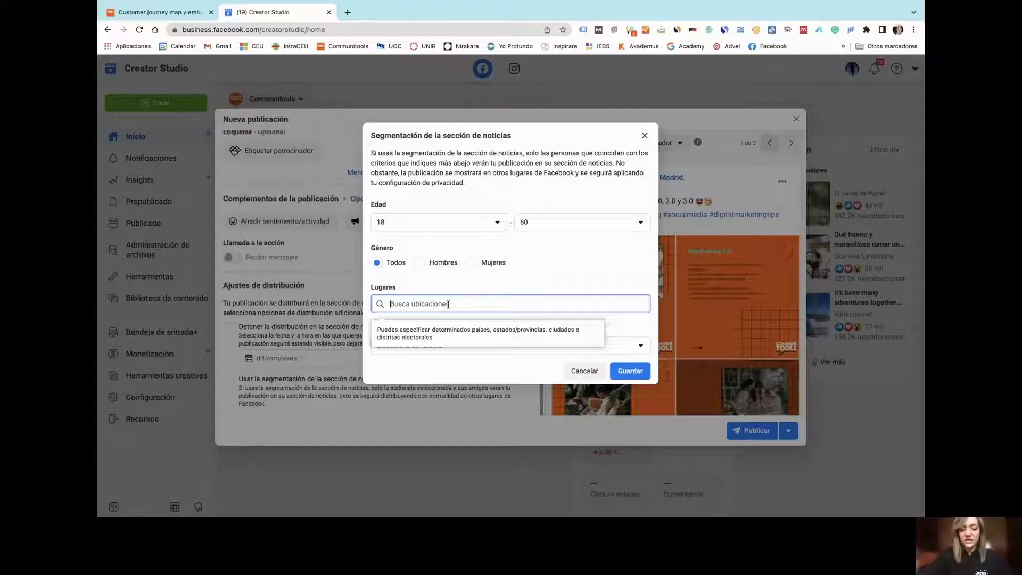
type("Madrid")
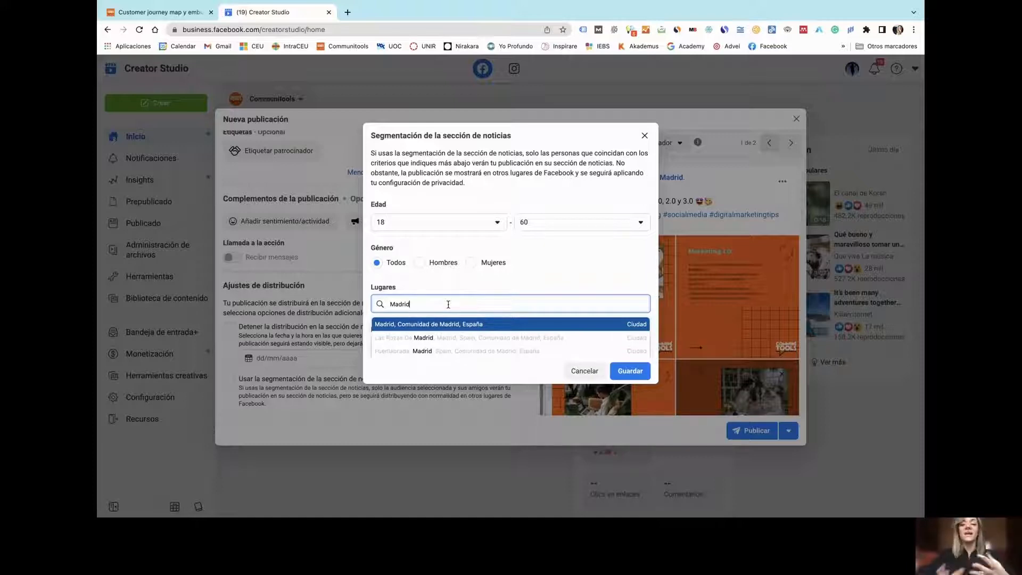
left_click(568, 273)
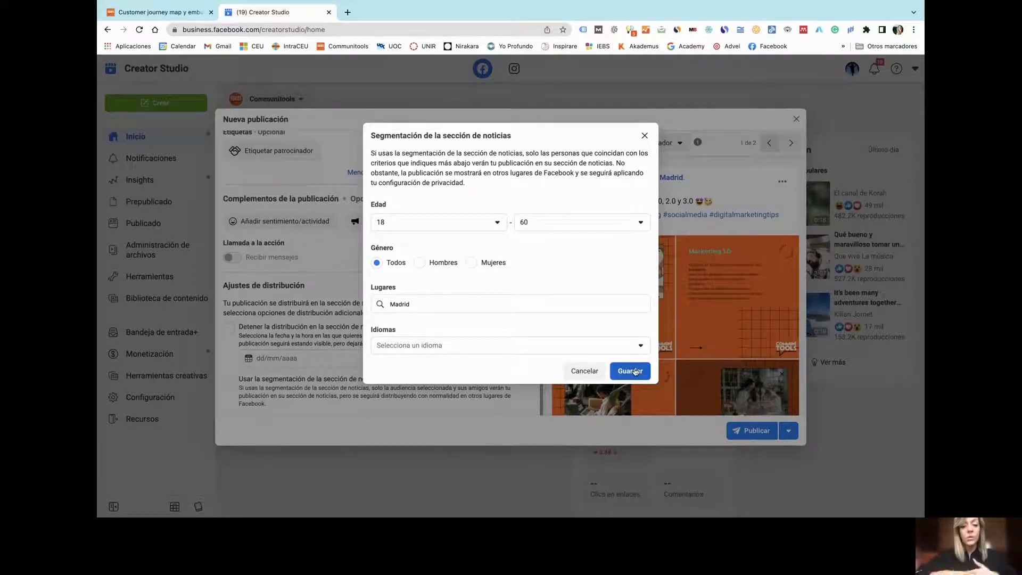
left_click(635, 371)
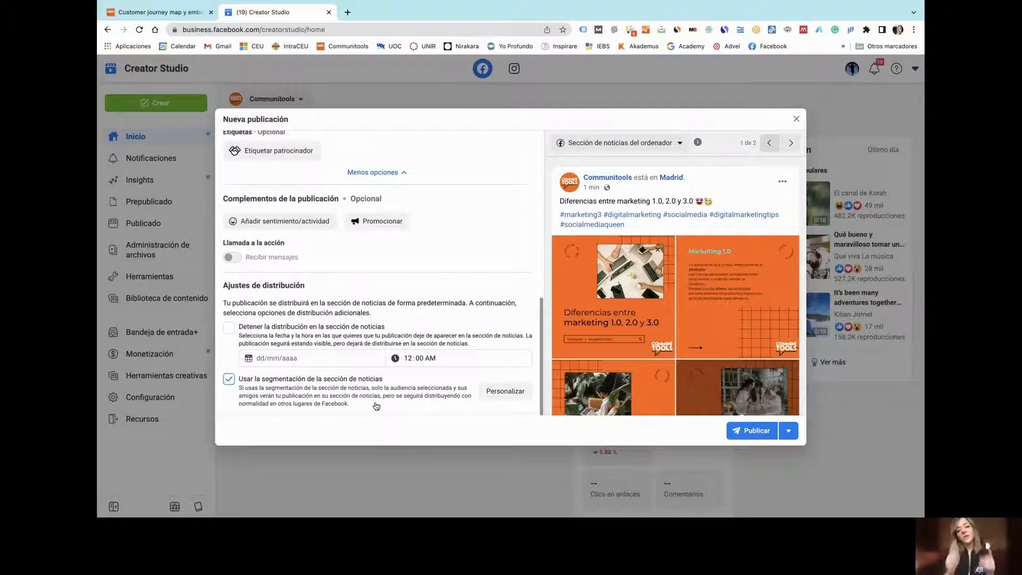
Step: Turn on the option to stop the post's news feed distribution, then turn it off again
left_click(229, 327)
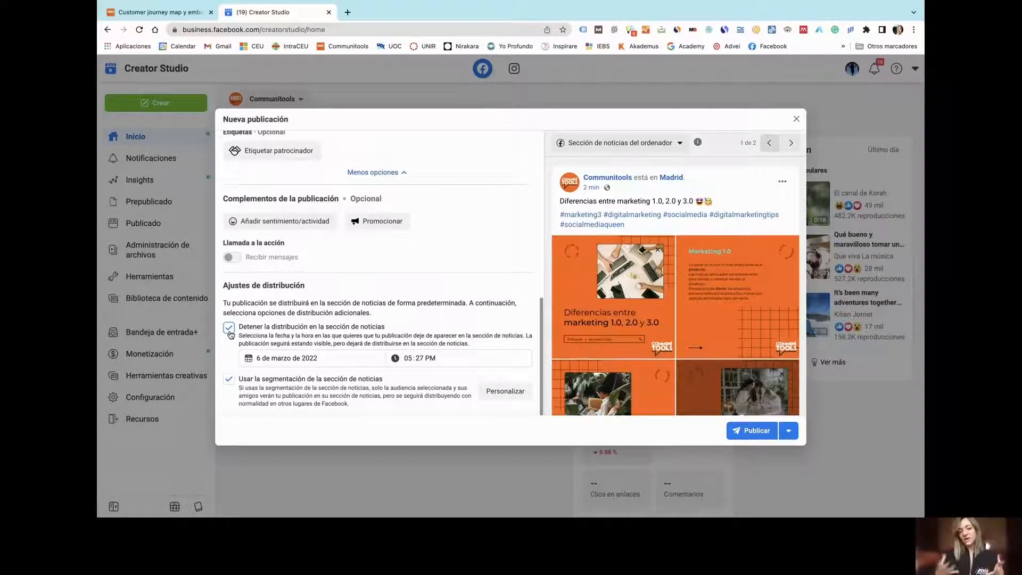
left_click(229, 329)
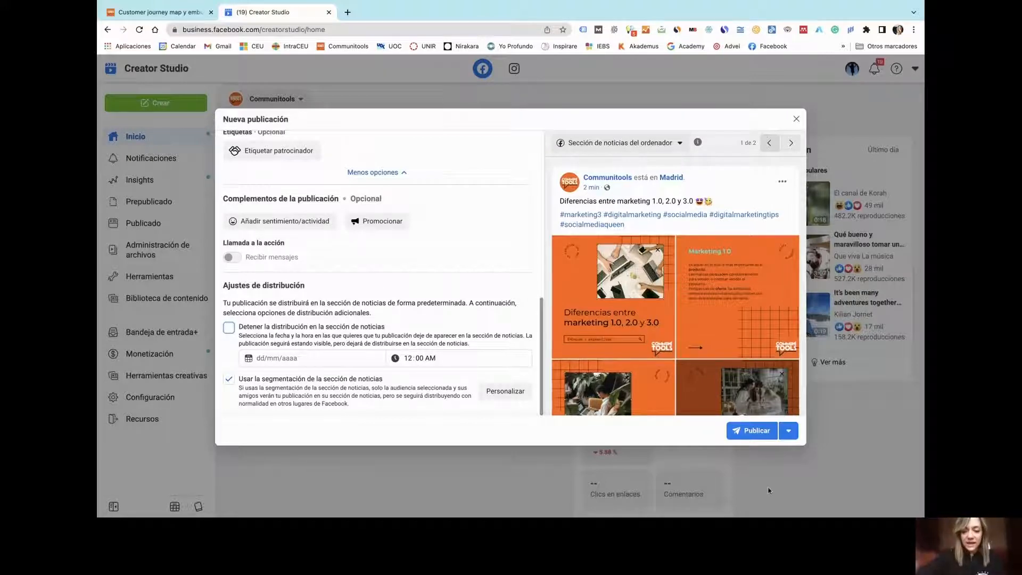
Step: Schedule the post for publication on 7 de marzo de 2022 at 09:00 AM
left_click(788, 431)
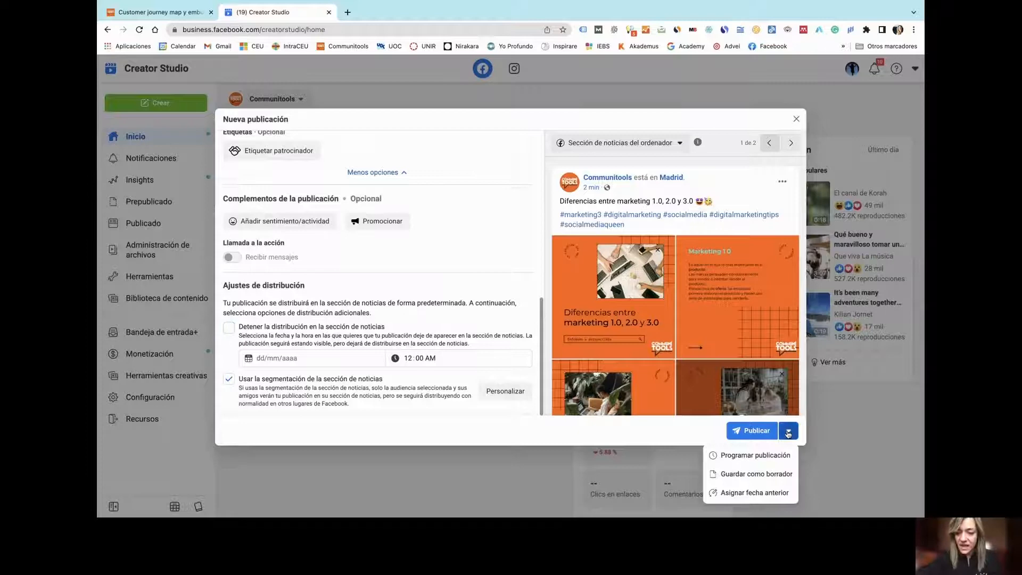
left_click(770, 456)
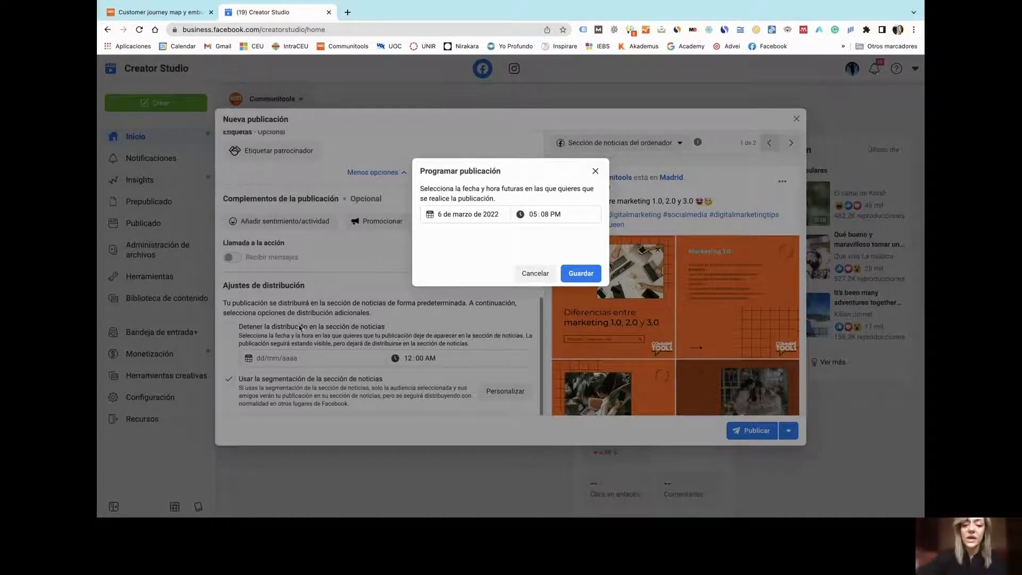
left_click(466, 213)
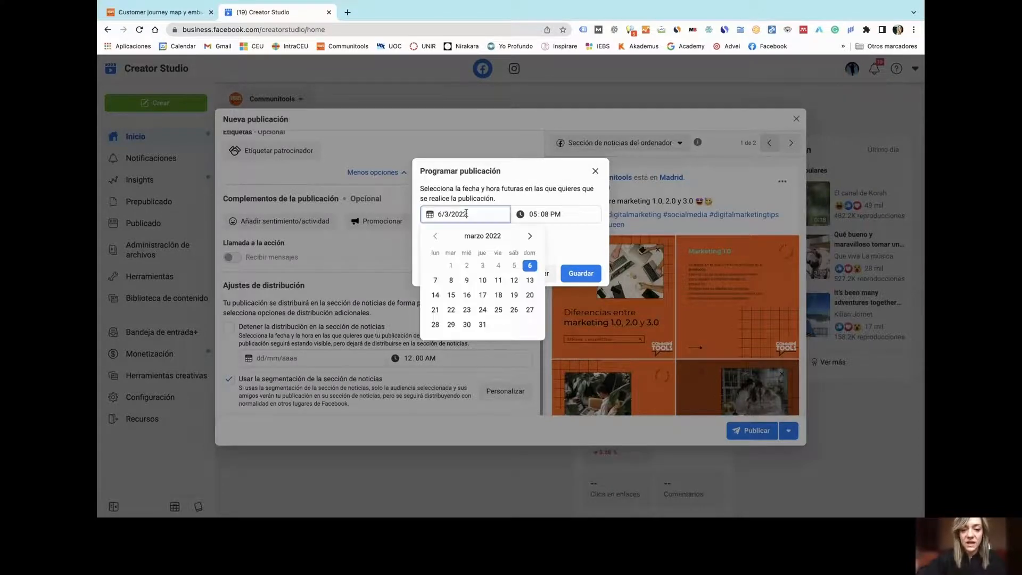
left_click(433, 281)
left_click(543, 215)
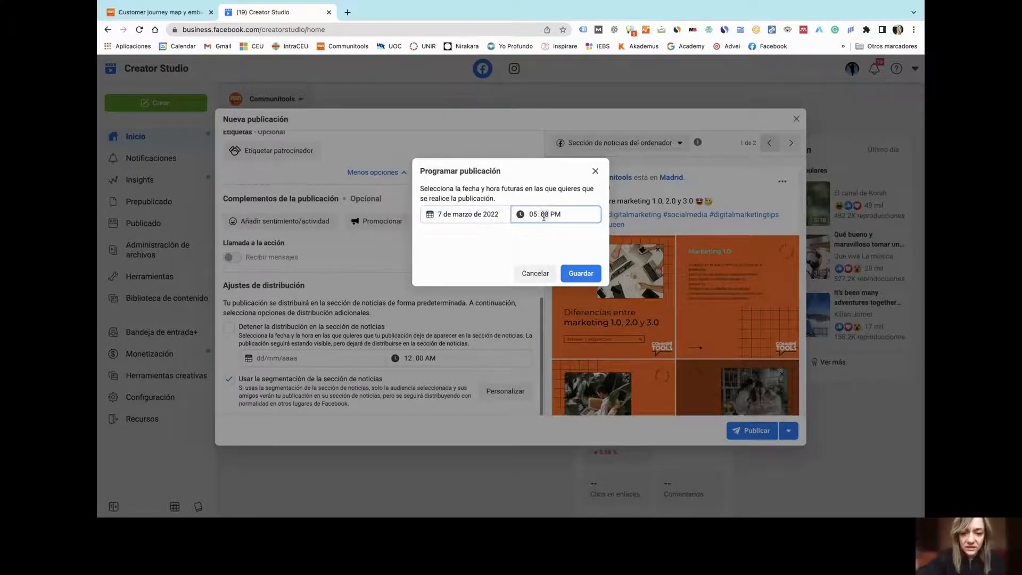
left_click(536, 215)
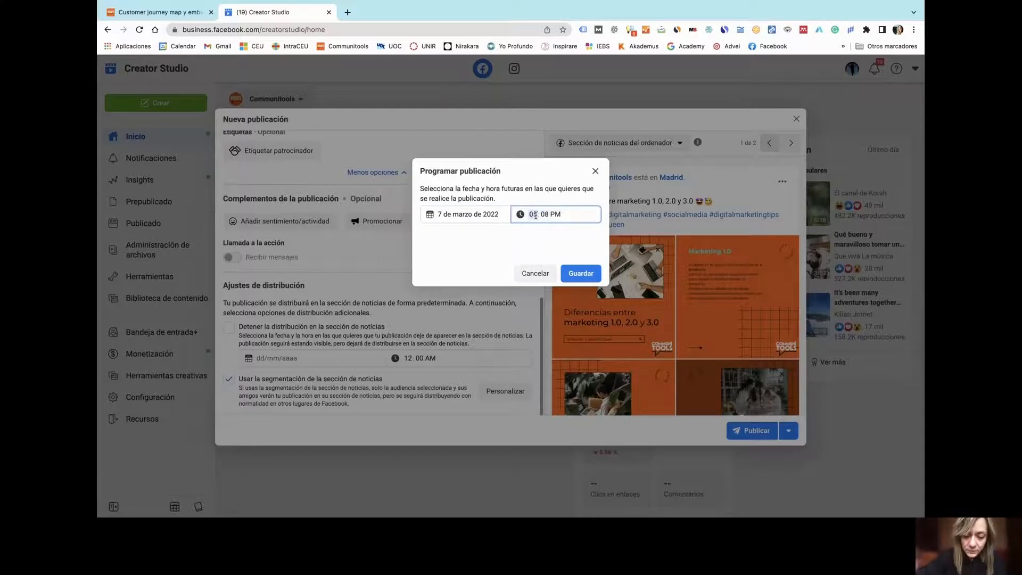
left_click(550, 213)
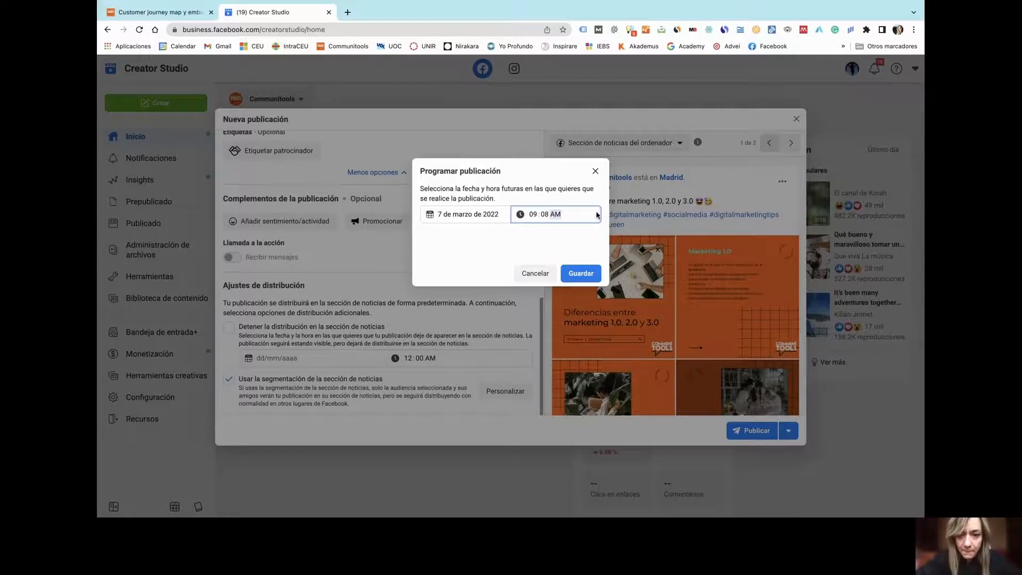
left_click(547, 215)
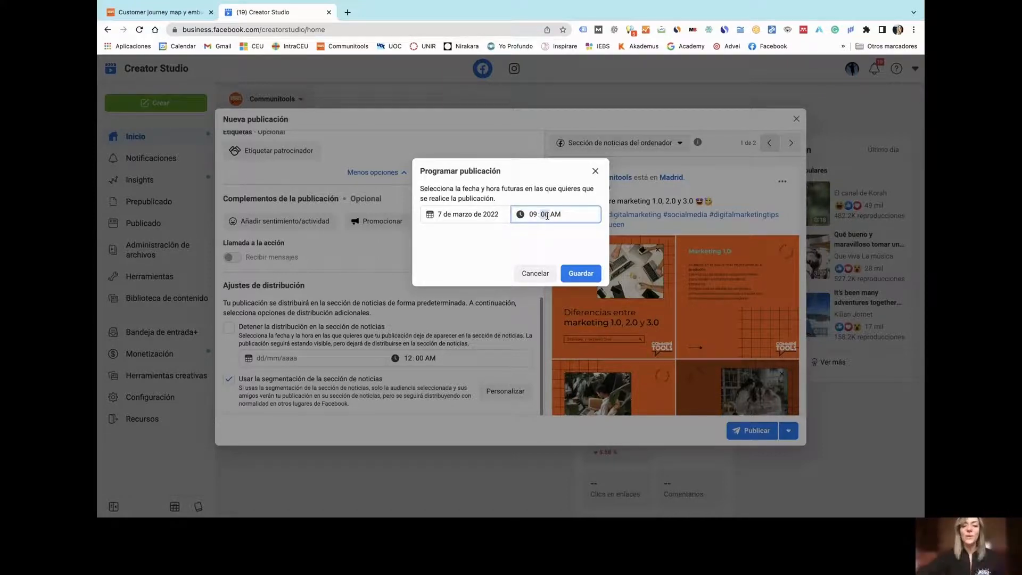
left_click(582, 274)
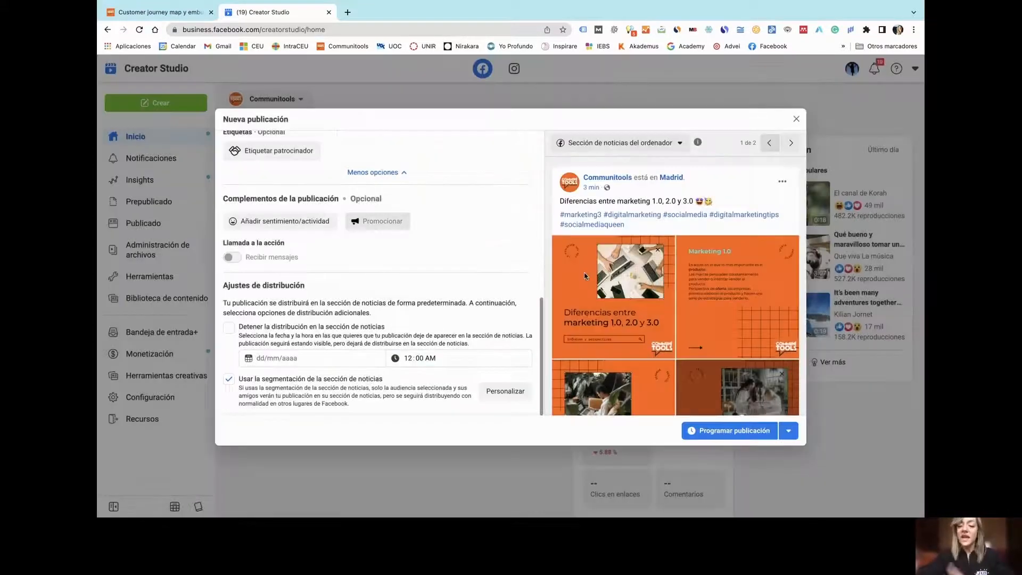
left_click(738, 431)
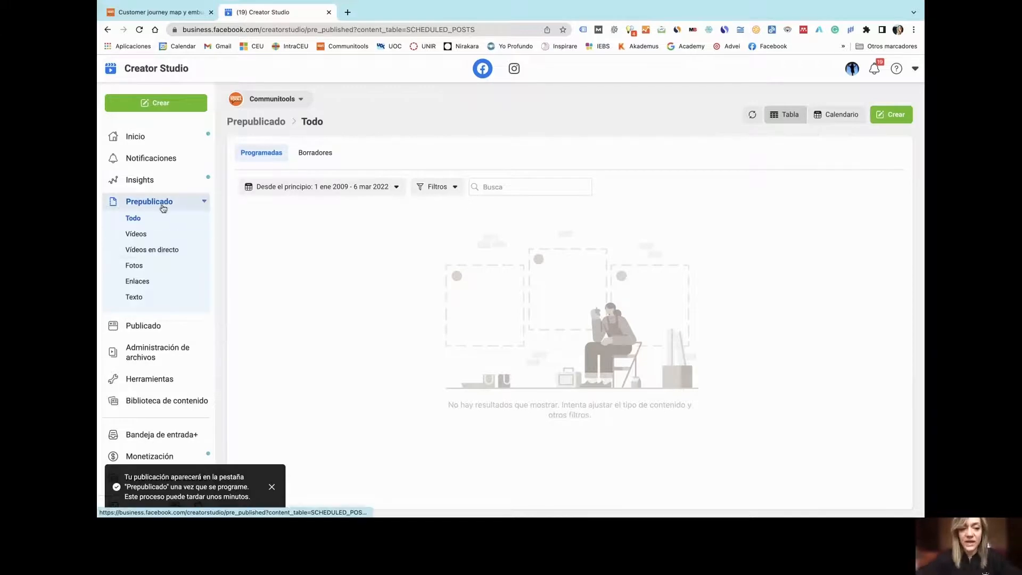
Step: View the page's scheduled posts and look at the additional actions offered for the marketing 1.0, 2.0 and 3.0 post
left_click(140, 207)
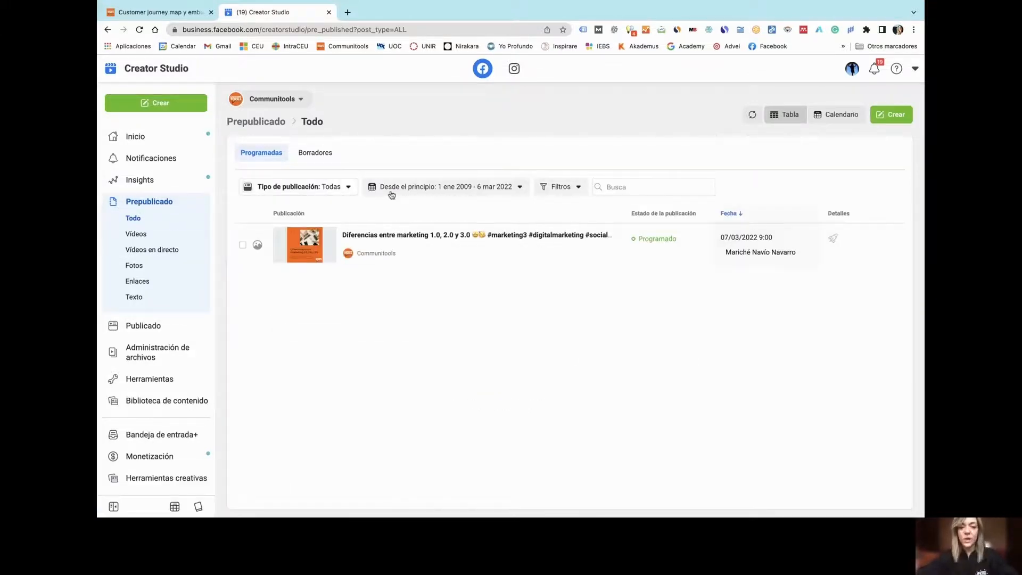
mouse_move(659, 273)
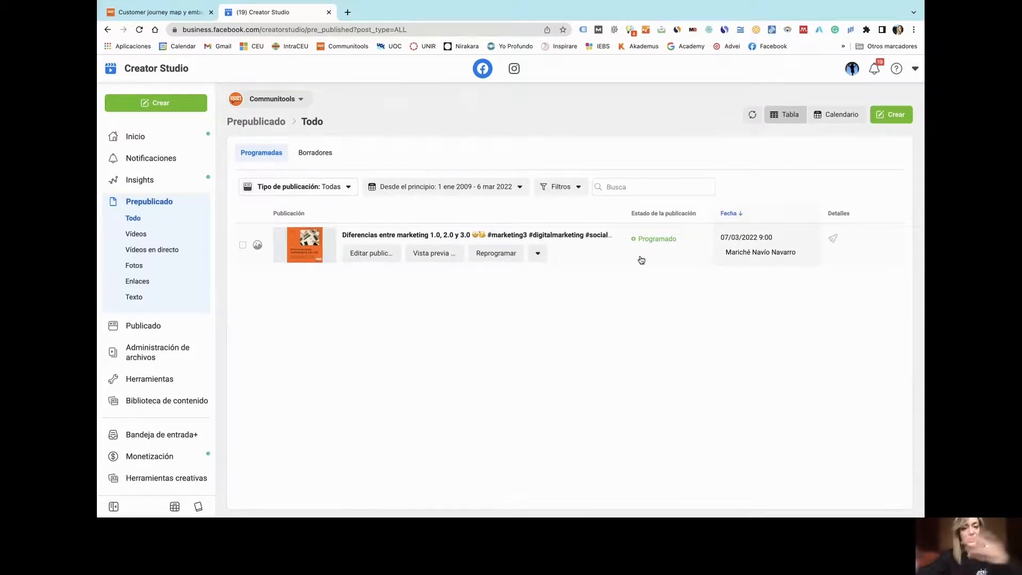
left_click(540, 256)
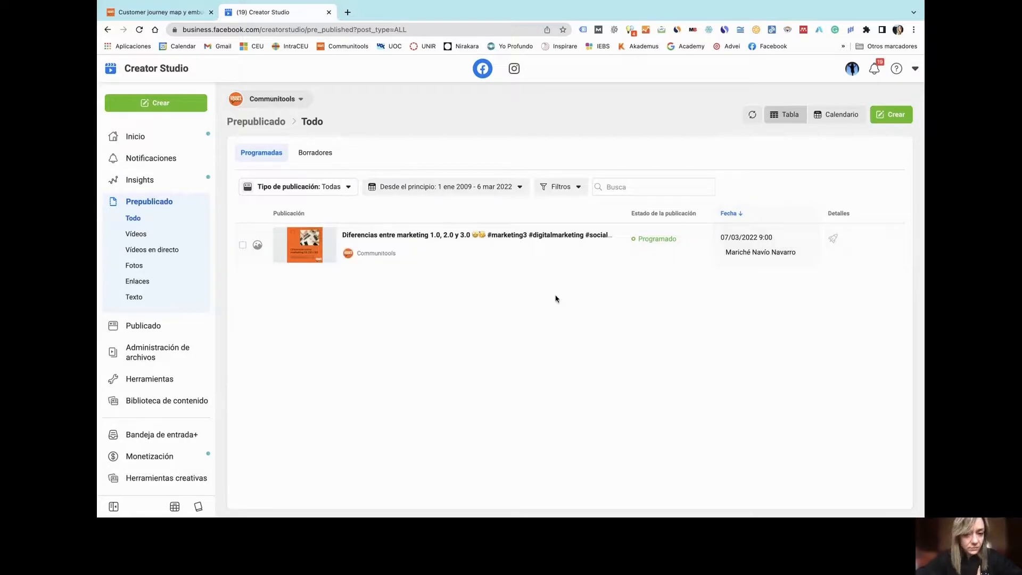
left_click(539, 254)
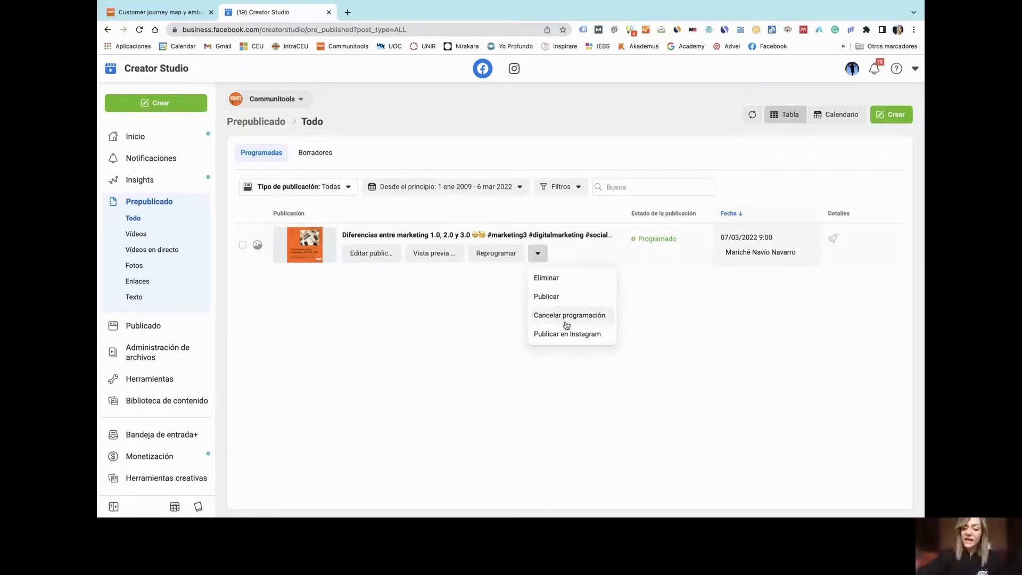
left_click(537, 255)
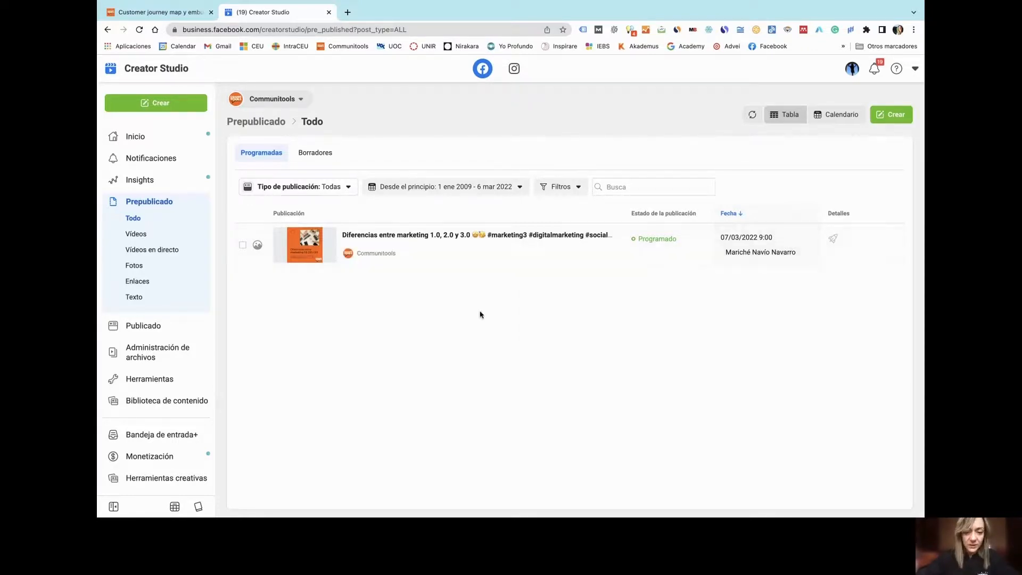
left_click(538, 253)
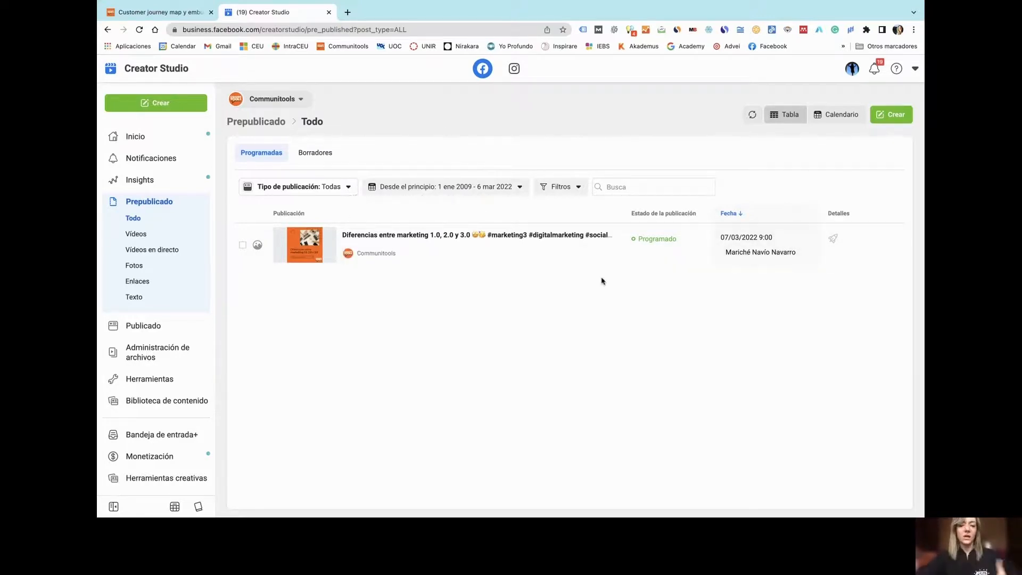
mouse_move(402, 245)
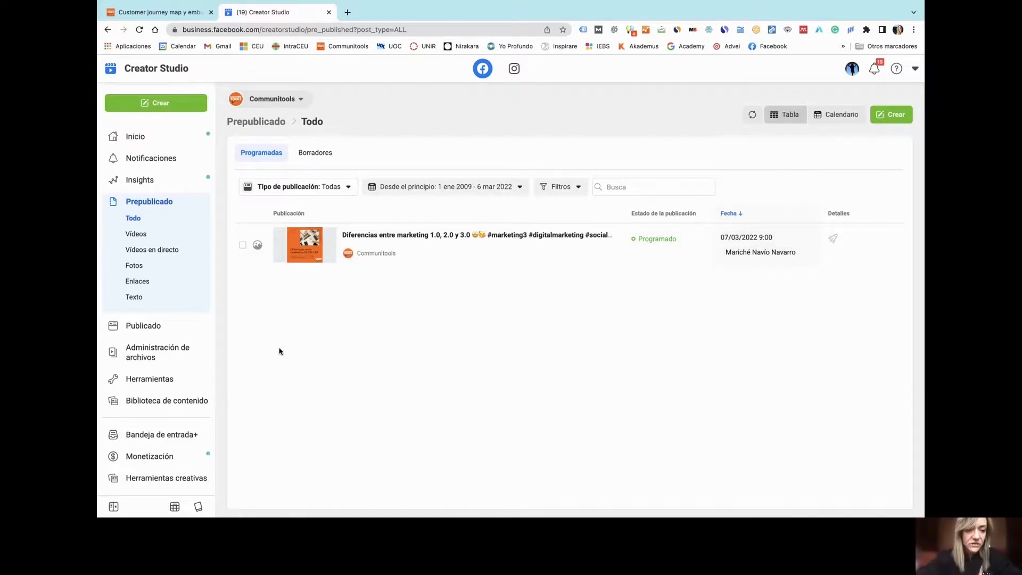
Step: Show all published posts of the page and view the date range choices, closing them without picking one
left_click(149, 327)
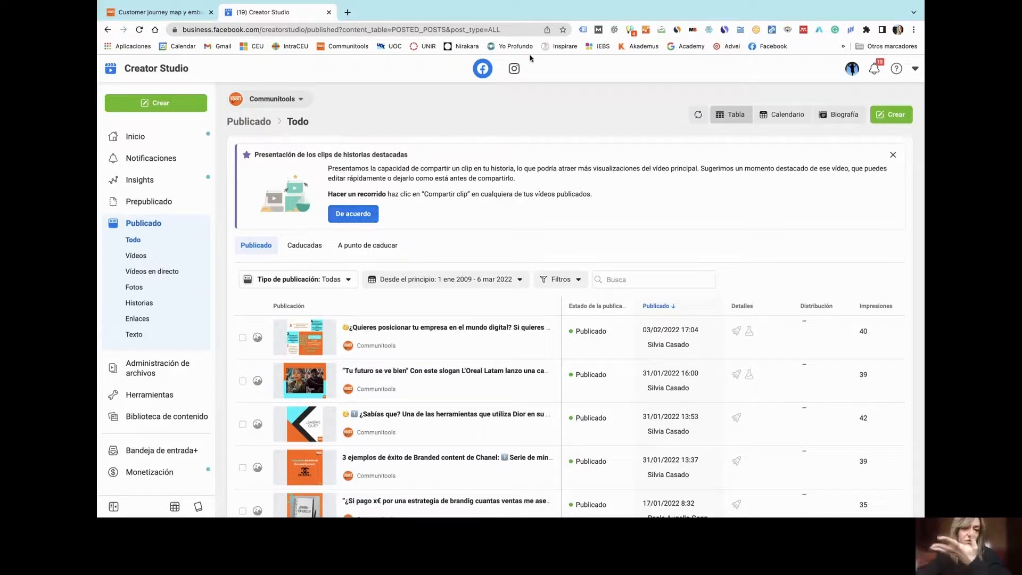
left_click(447, 279)
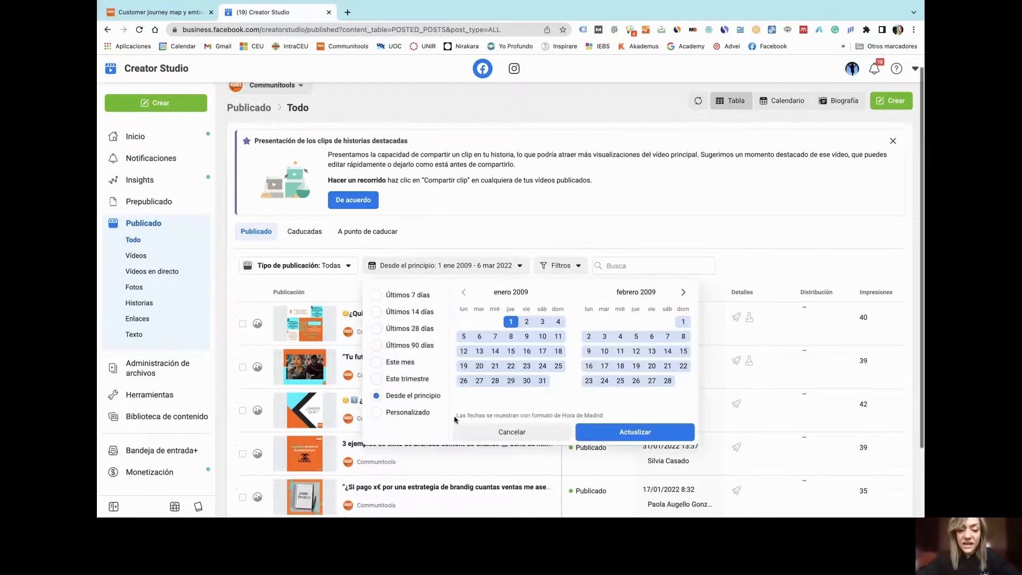
scroll(612, 330, "down", 2)
left_click(910, 172)
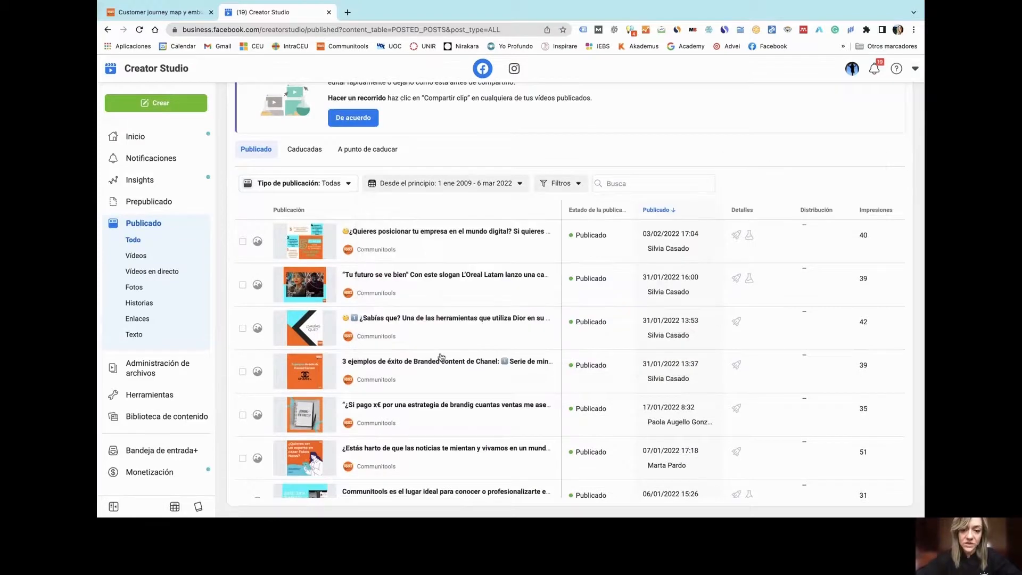
Step: Examine the published posts' impressions and interaction metrics, along with their publication dates and creators
scroll(798, 321, "right", 3)
scroll(798, 321, "left", 5)
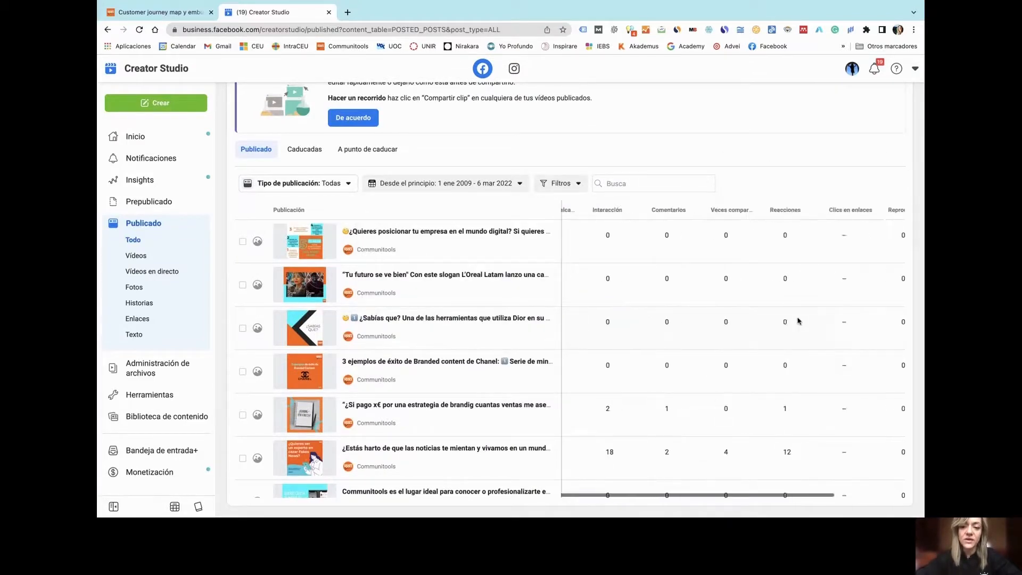
scroll(851, 330, "down", 2)
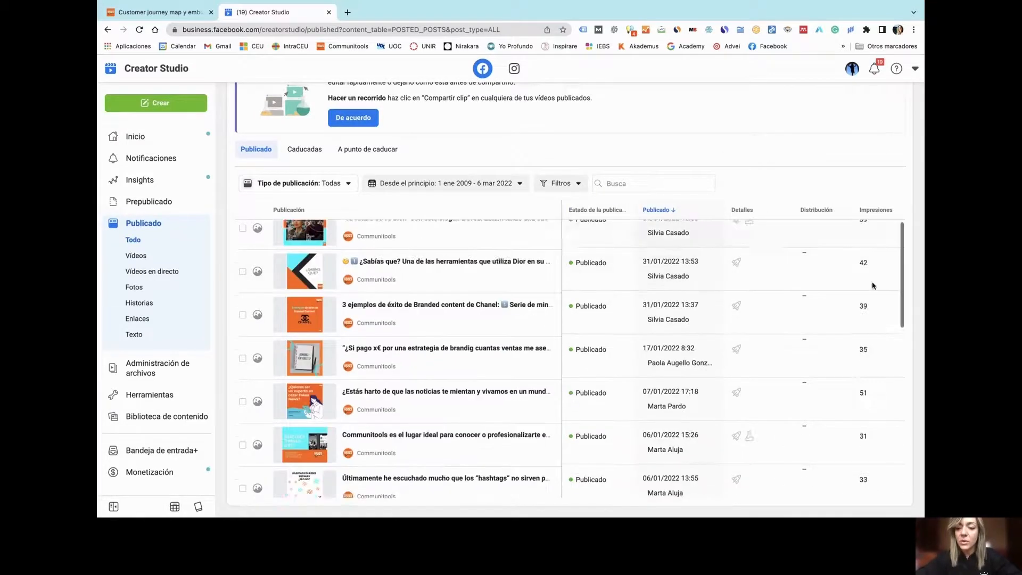
scroll(773, 352, "down", 10)
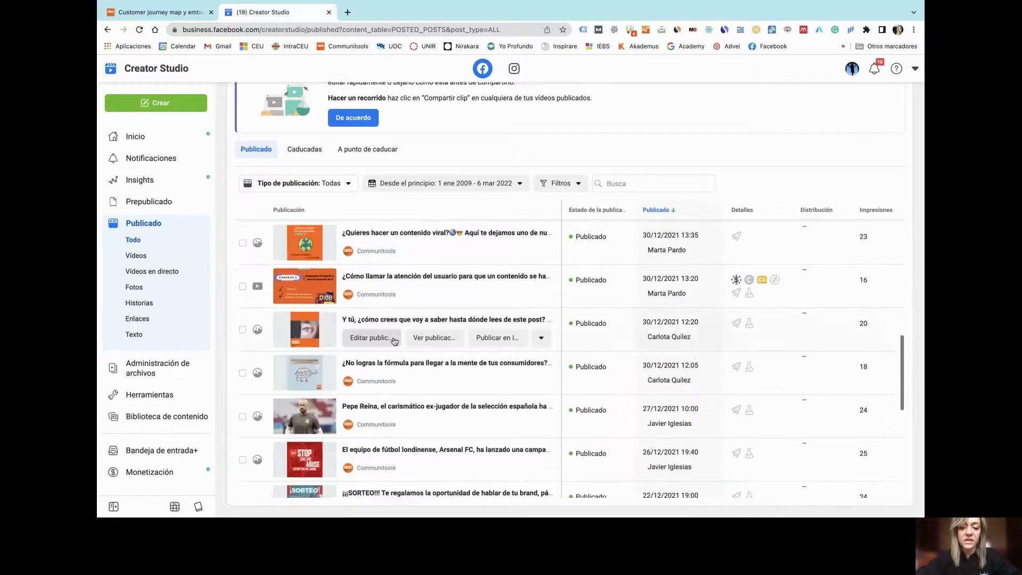
scroll(395, 341, "up", 15)
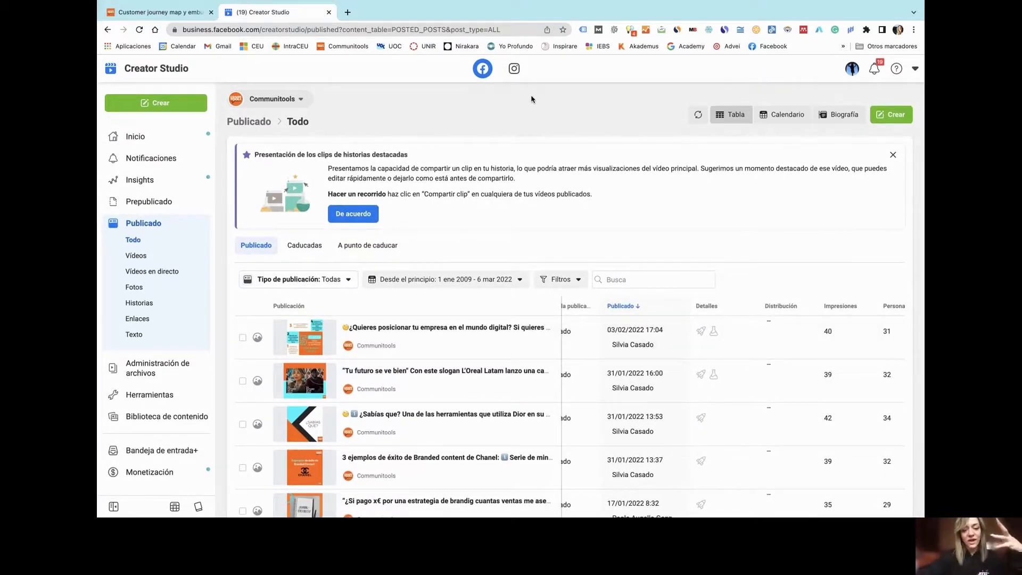
mouse_move(632, 420)
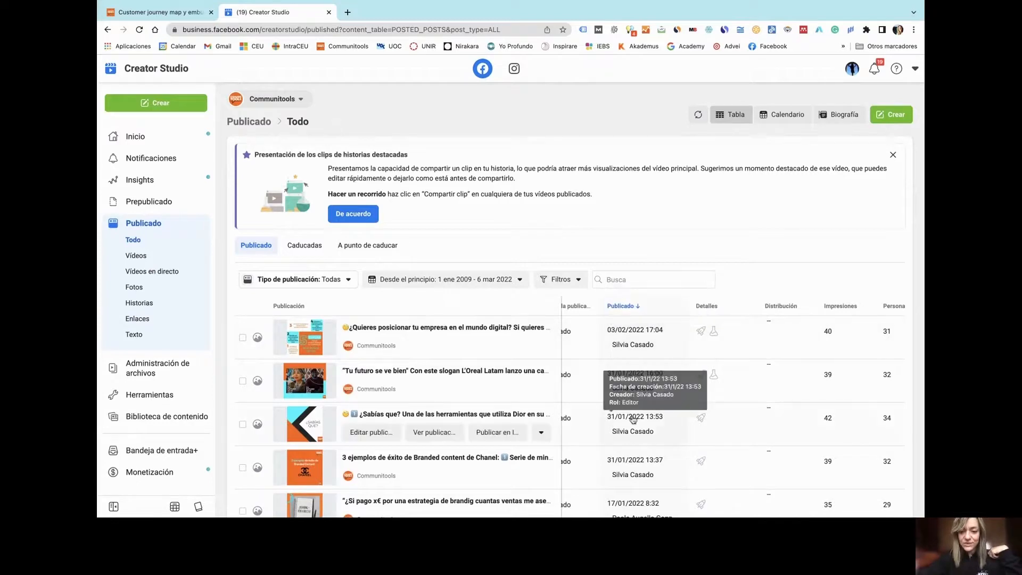
scroll(633, 420, "down", 3)
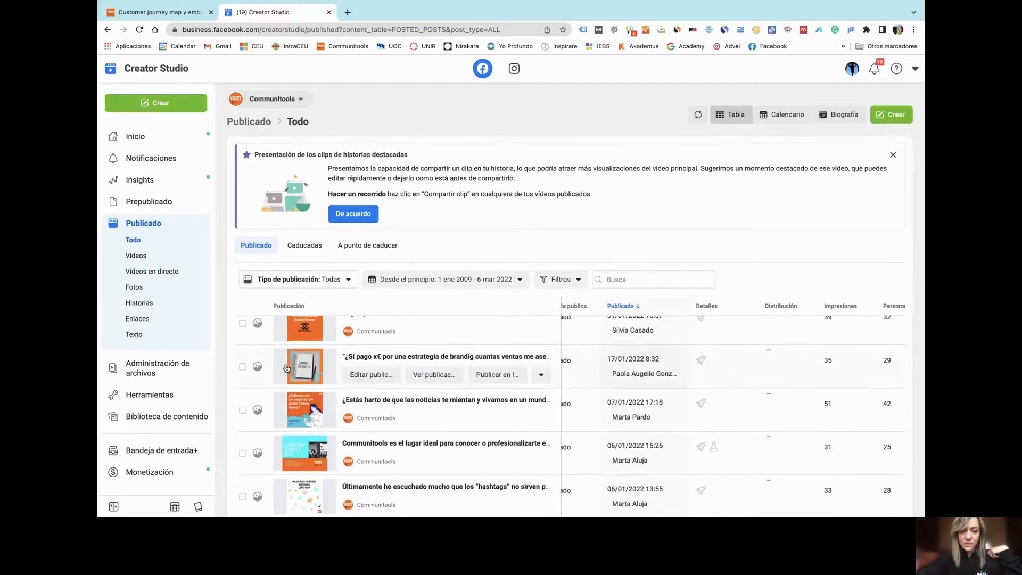
scroll(647, 417, "down", 5)
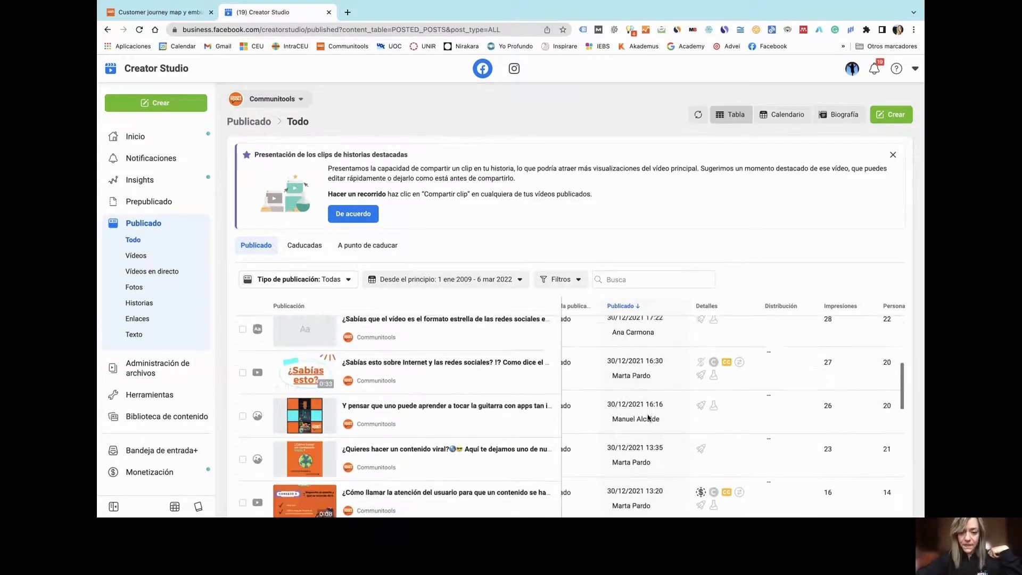
scroll(649, 418, "down", 2)
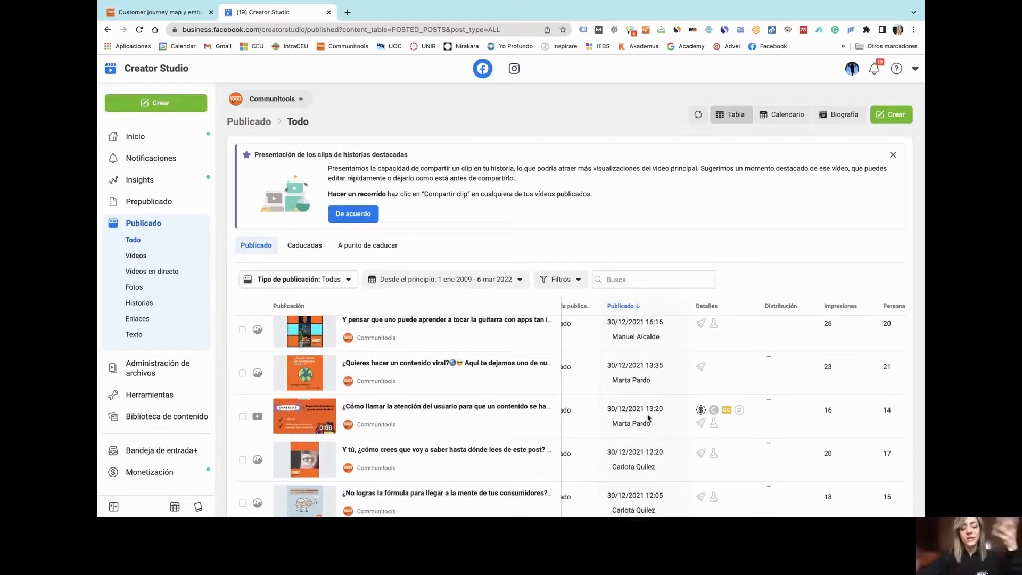
scroll(648, 418, "down", 1)
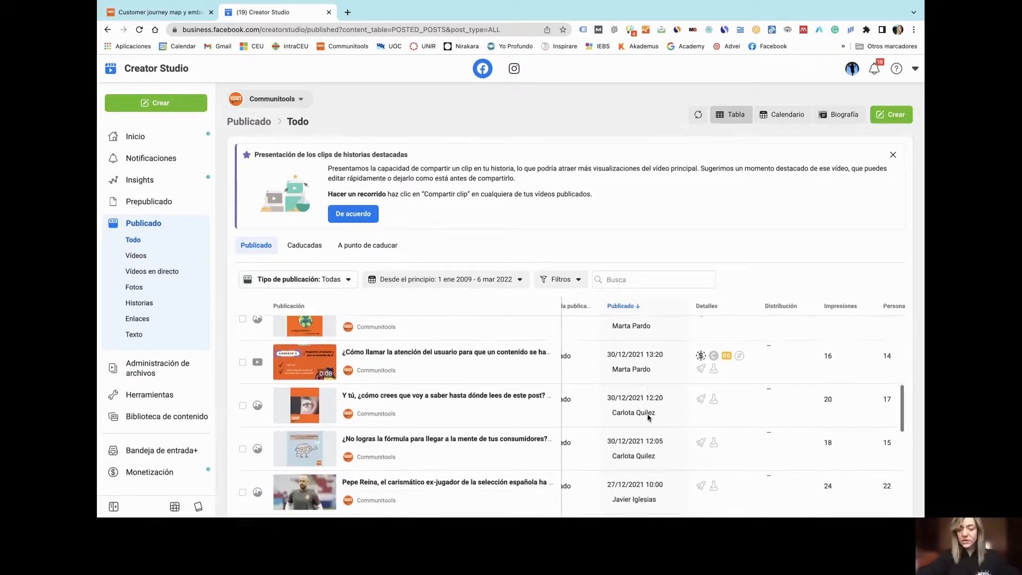